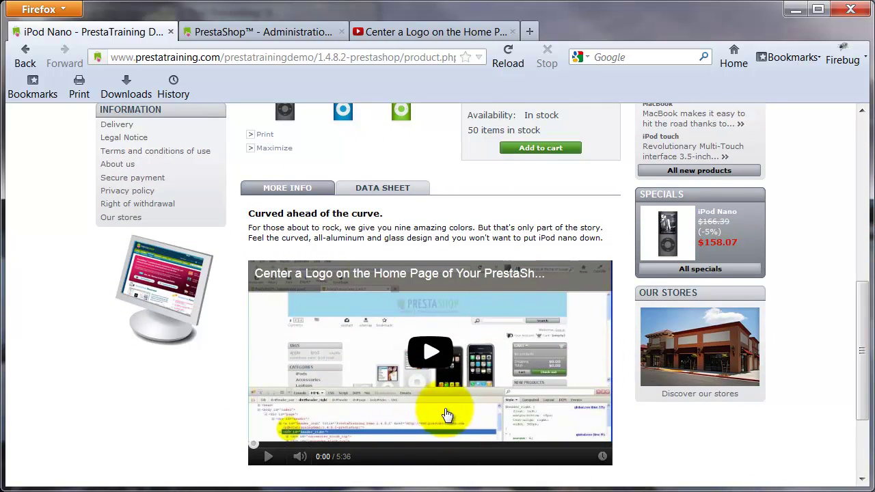
# Delete the old embedded media object and its blank line from the iPod Nano description.
pyautogui.click(244, 37)
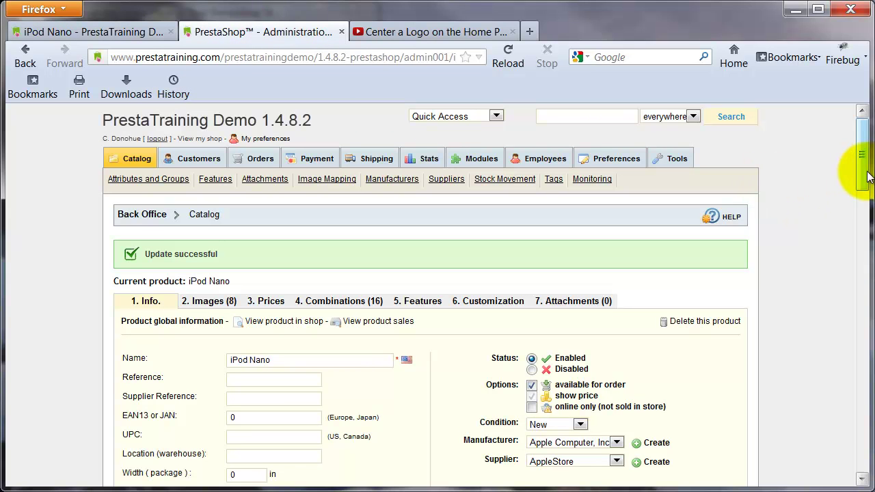
pyautogui.moveTo(860, 169); pyautogui.dragTo(864, 418)
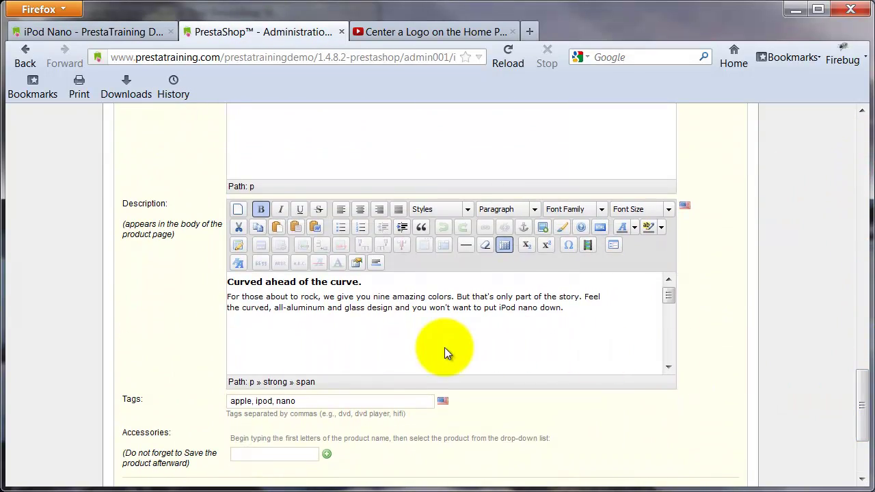
pyautogui.click(367, 339)
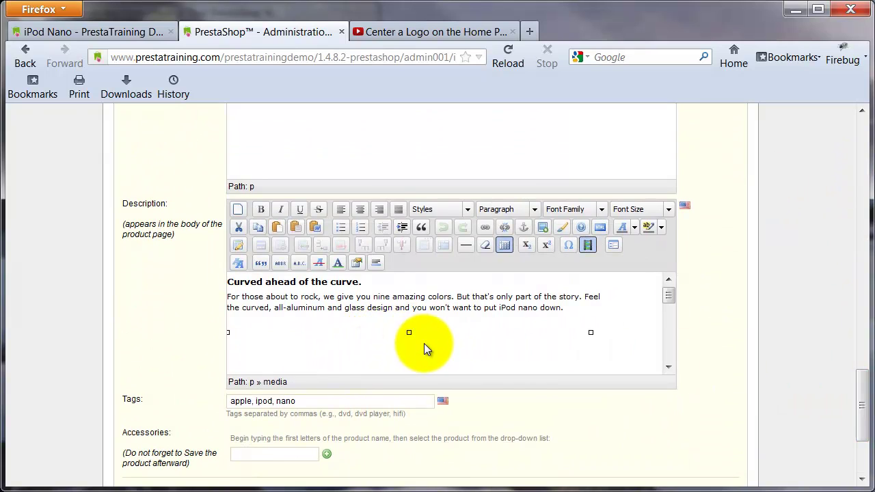
pyautogui.press('Delete')
pyautogui.press('Delete')
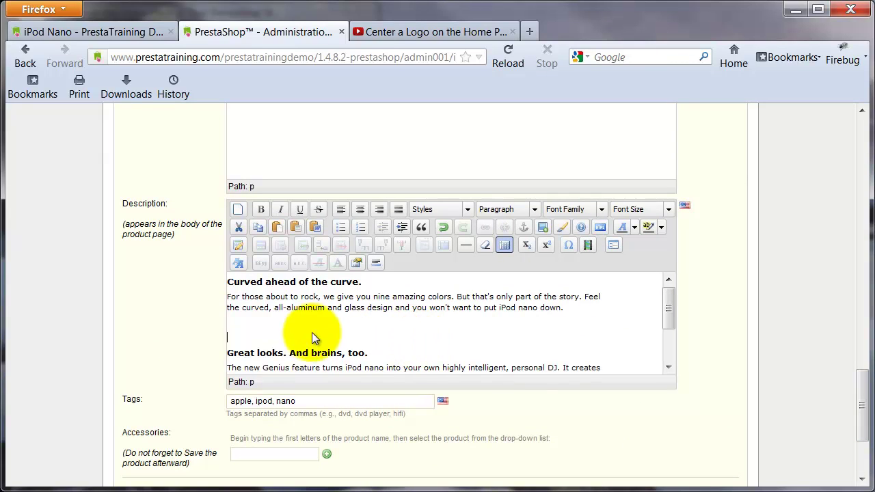
pyautogui.press('Delete')
# Tidy the leftover empty line and save the description with Save and stay.
pyautogui.click(251, 324)
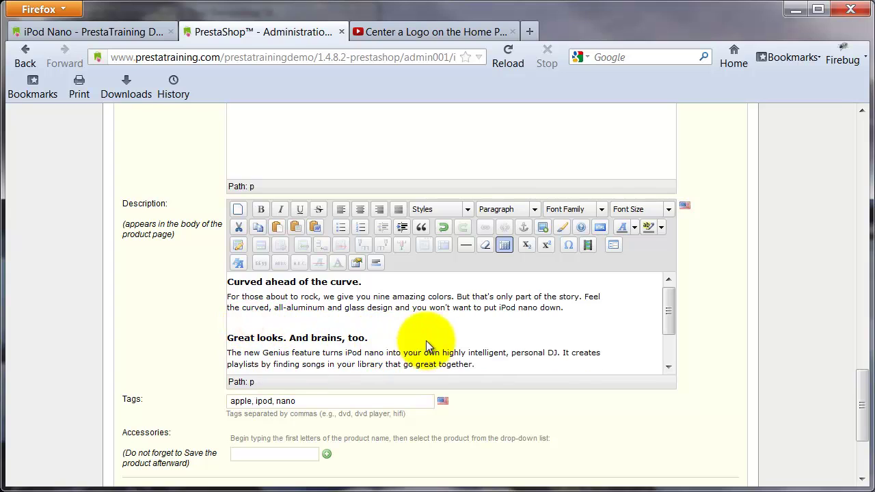
pyautogui.click(585, 308)
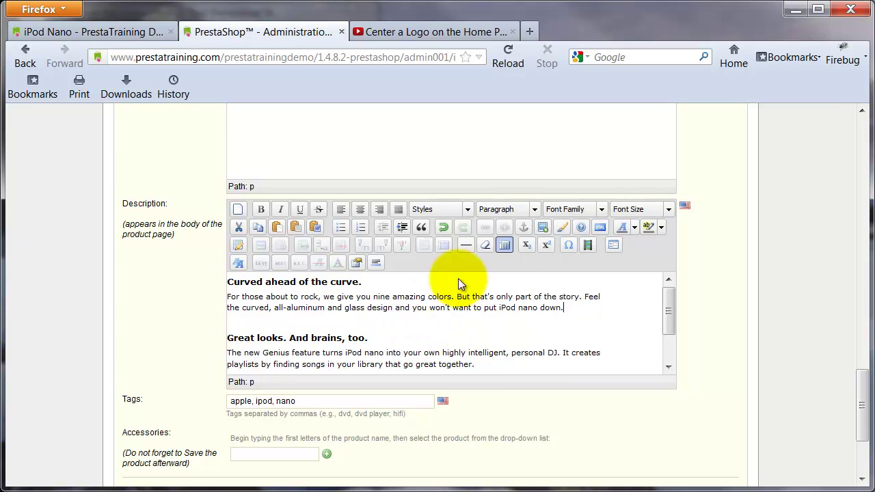
pyautogui.scroll(-2, 604, 399)
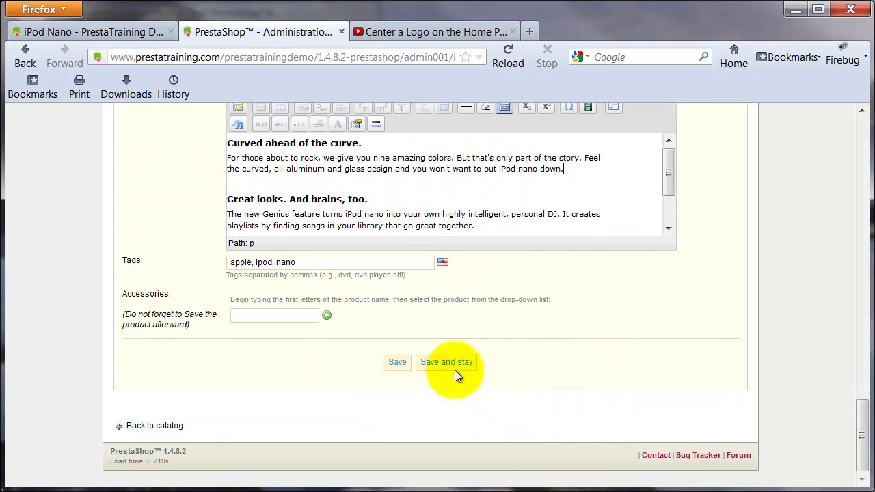
pyautogui.click(453, 362)
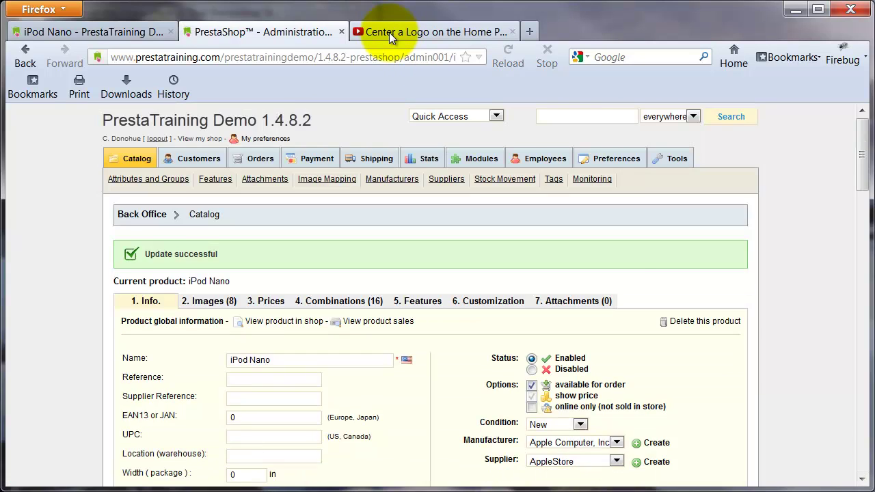
# Pick the 640 × 360 embed size on the YouTube video page and copy the embed code.
pyautogui.click(388, 32)
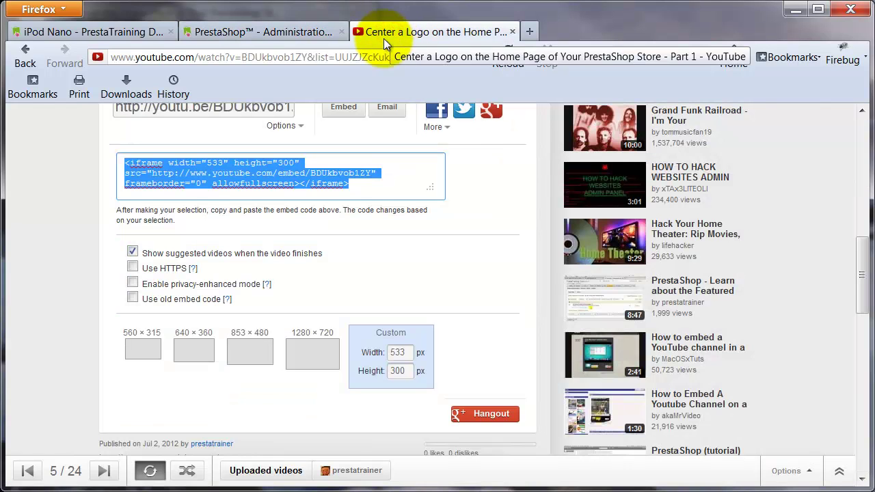
pyautogui.click(192, 357)
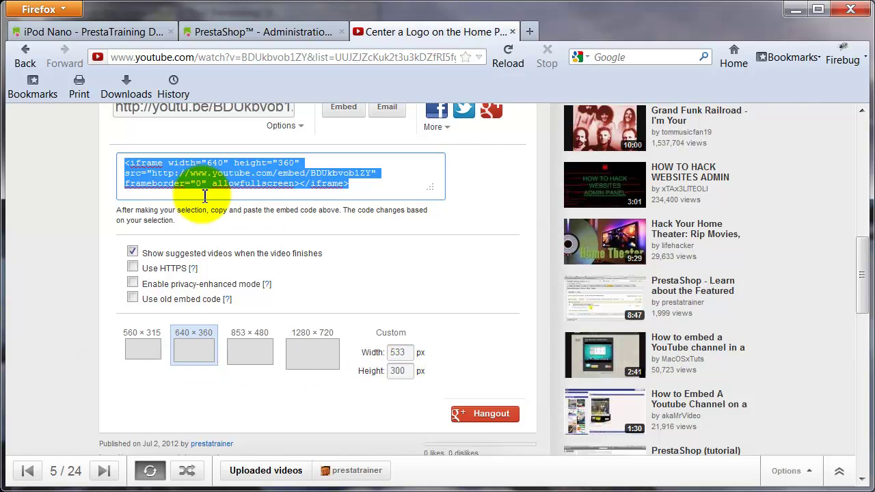
pyautogui.rightClick(211, 176)
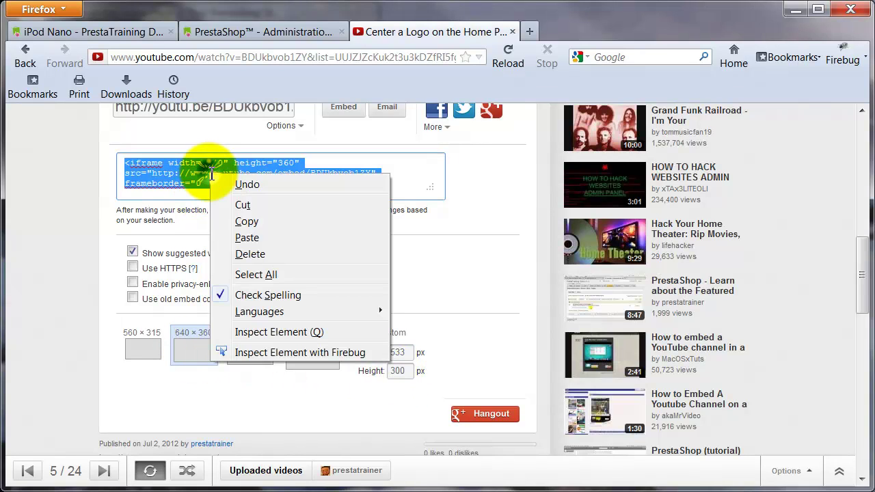
pyautogui.click(246, 221)
# Return to the iPod Nano admin editor and open the description's HTML source.
pyautogui.click(121, 33)
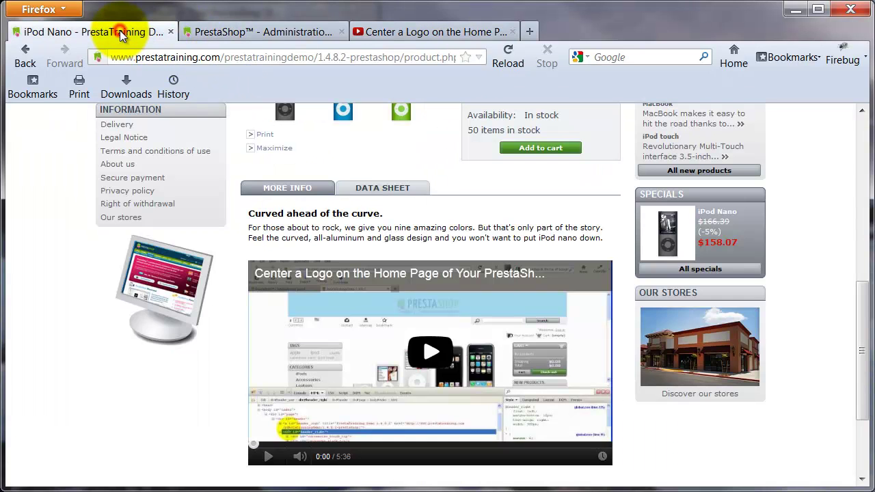
pyautogui.click(196, 31)
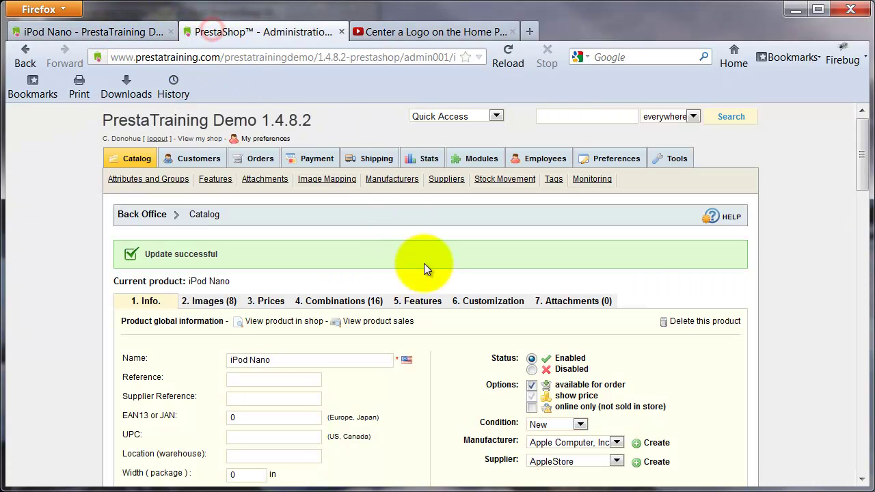
pyautogui.moveTo(863, 158); pyautogui.dragTo(861, 431)
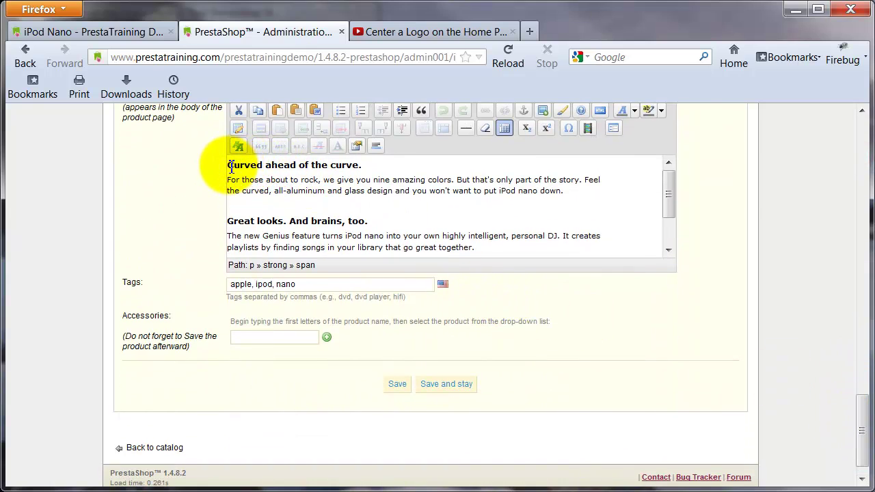
pyautogui.click(599, 111)
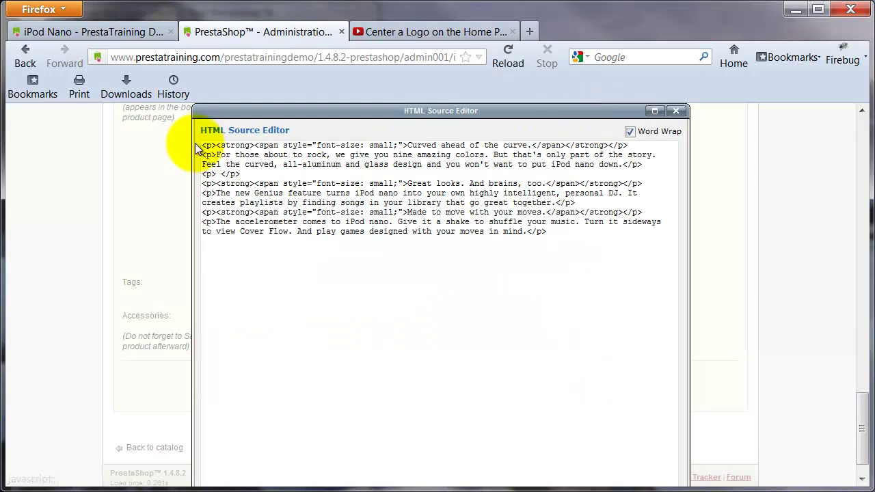
# Paste the 640×360 YouTube iframe at the start of the source on its own line and apply it.
pyautogui.moveTo(203, 147); pyautogui.dragTo(213, 146)
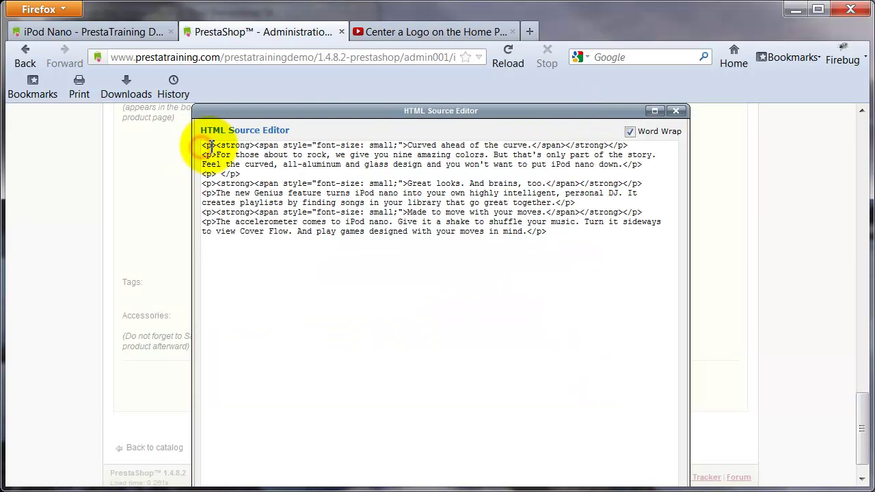
pyautogui.write('<iframe width="640" height="360" src="http://www.youtube.com/embed/BDUkbvob1ZY" frameborder="0" allowfullscreen></iframe>')
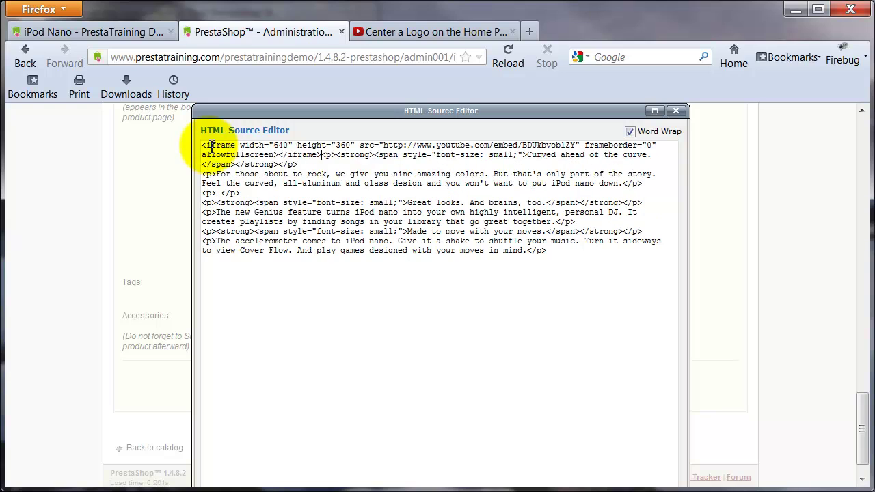
pyautogui.press('Return')
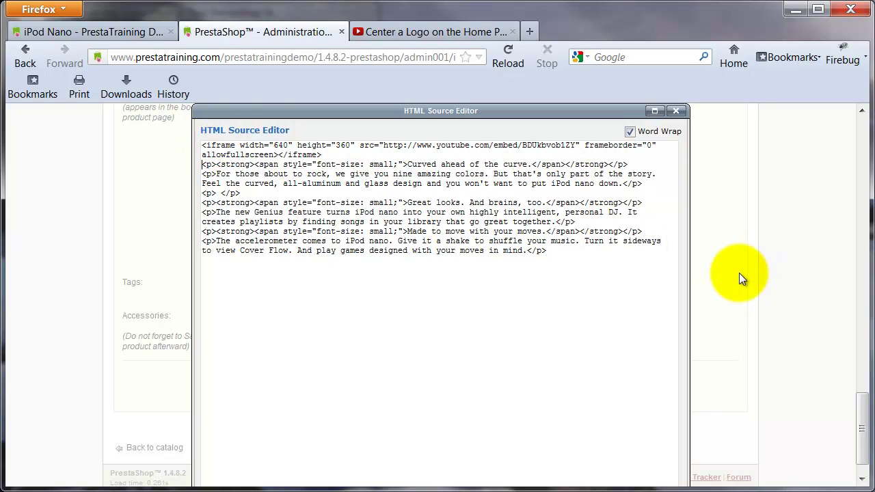
pyautogui.scroll(-2, 747, 315)
pyautogui.click(229, 471)
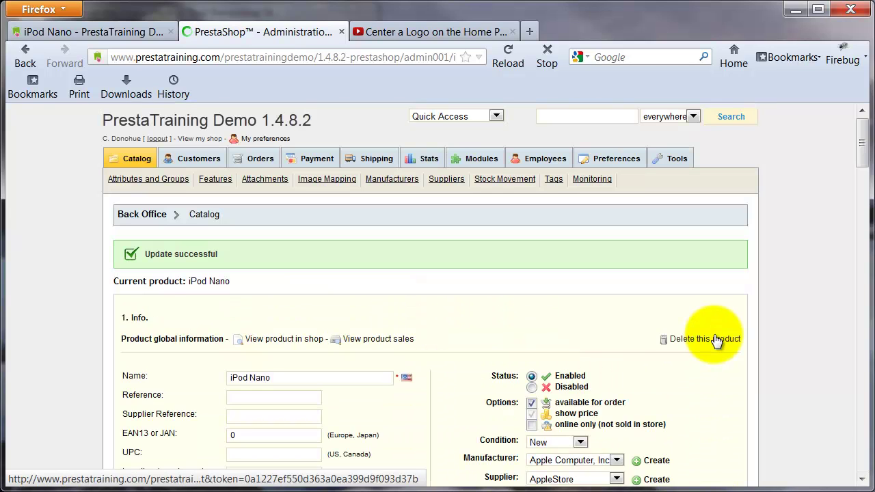
# Reload the iPod Nano storefront page to see the YouTube player above the description.
pyautogui.click(93, 33)
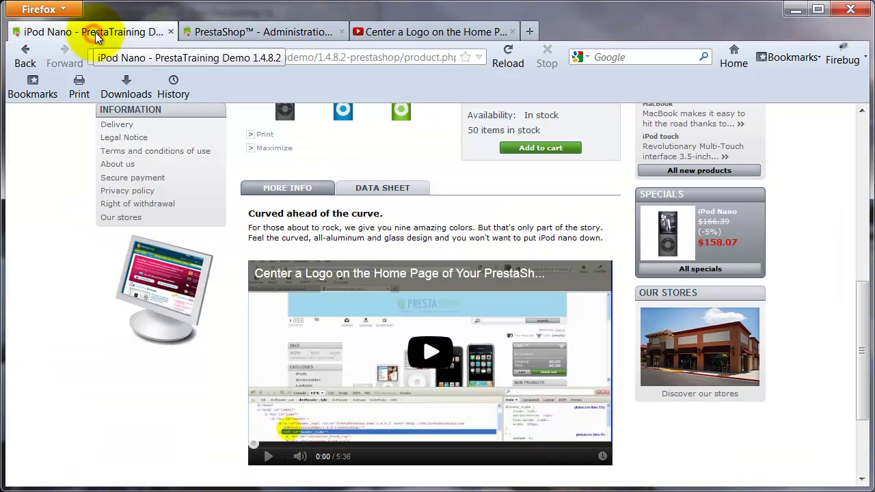
pyautogui.click(507, 54)
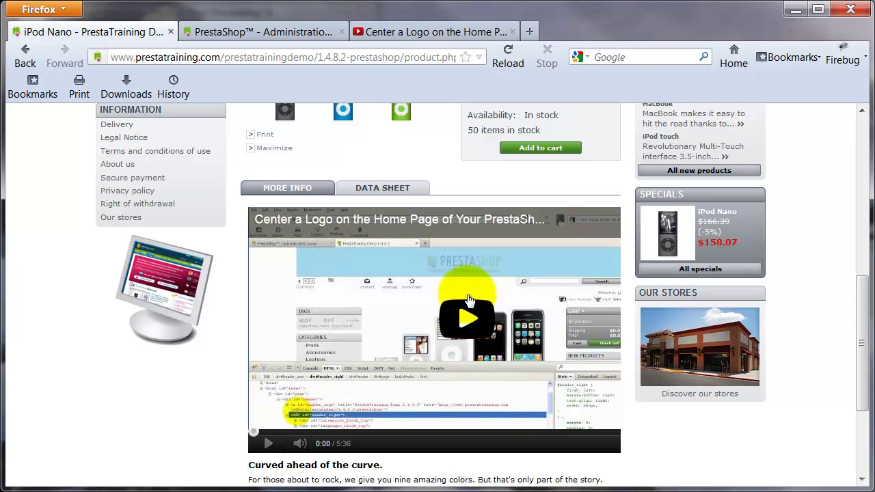
# Set the YouTube embed size to custom 533 × 300, then close the embed-code panel.
pyautogui.click(395, 32)
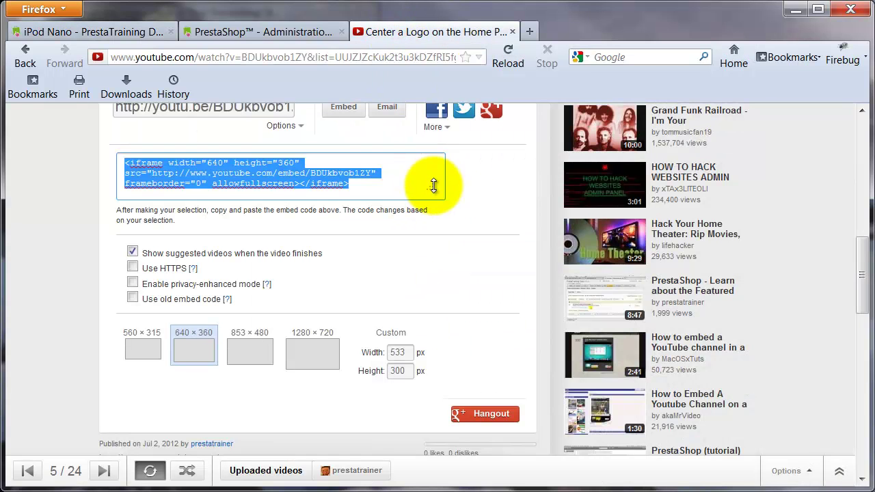
pyautogui.click(408, 353)
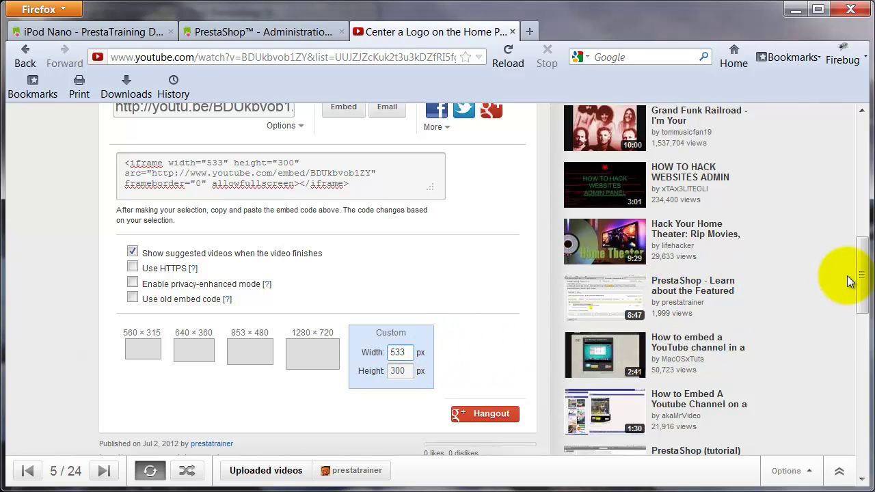
pyautogui.moveTo(861, 277); pyautogui.dragTo(861, 230)
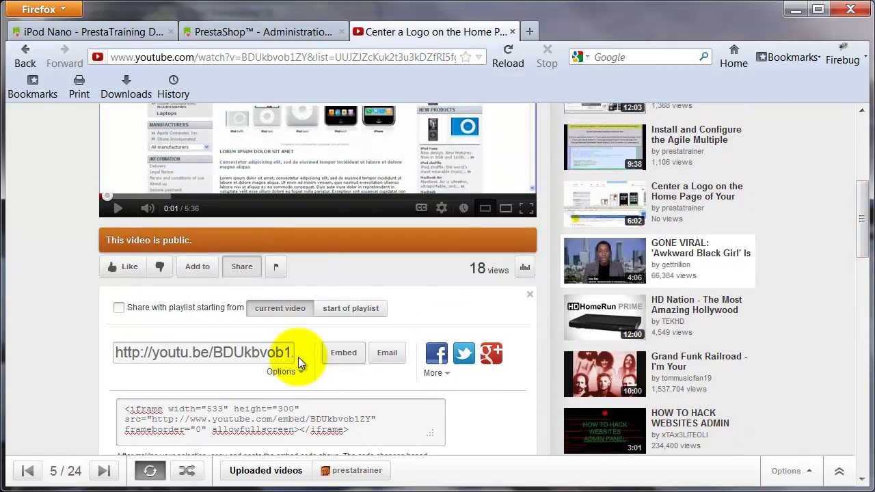
pyautogui.click(344, 353)
# Copy the video's short youtu.be share link and go back to the admin editor.
pyautogui.click(176, 352)
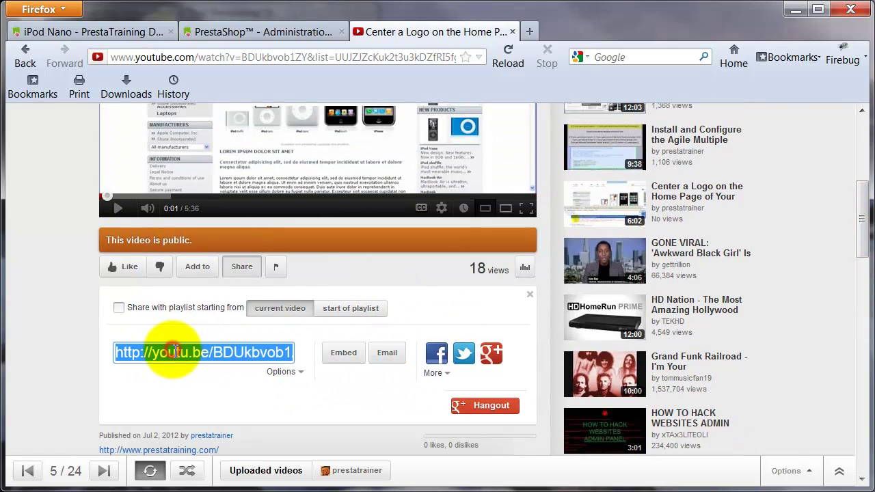
pyautogui.rightClick(175, 353)
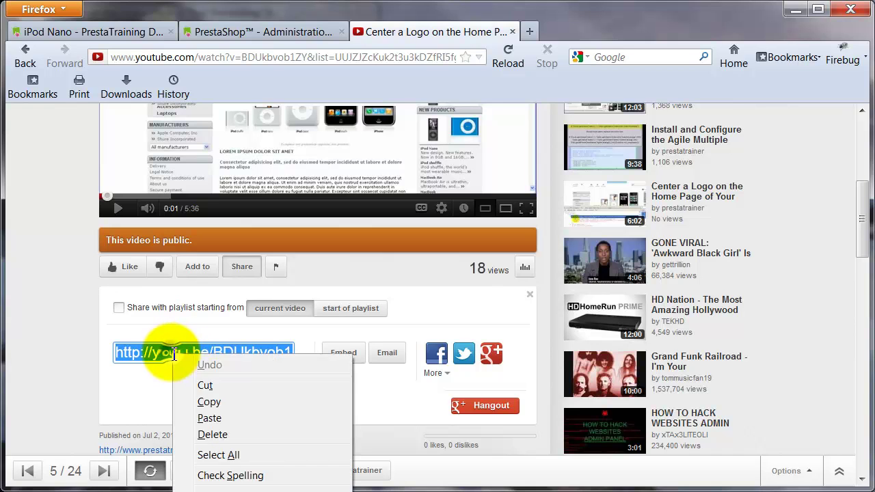
pyautogui.click(219, 401)
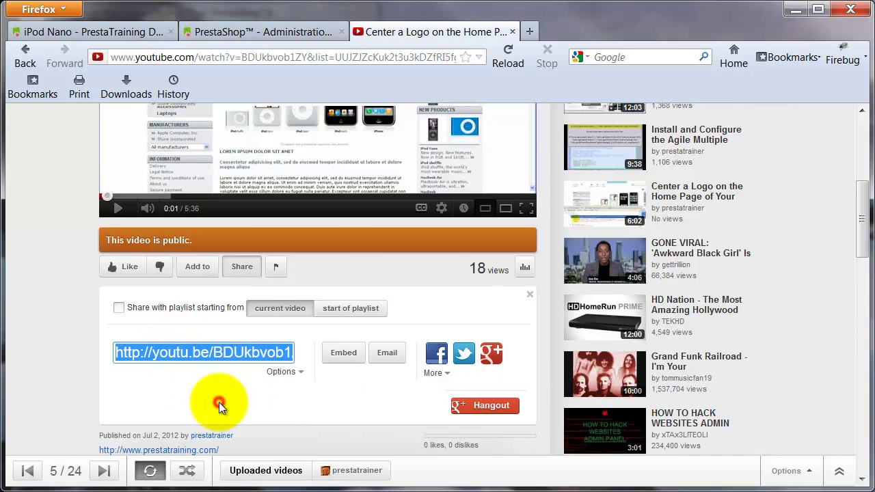
pyautogui.click(218, 33)
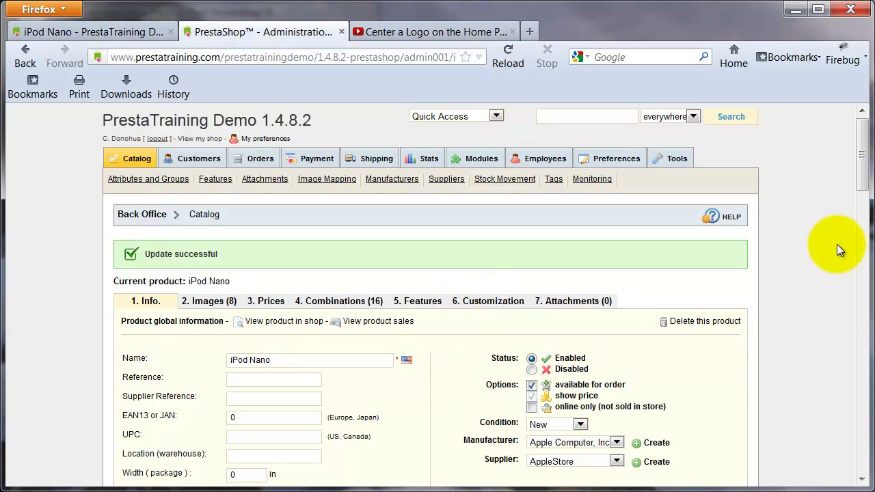
# Delete the old embedded media from the iPod Nano description.
pyautogui.moveTo(860, 166); pyautogui.dragTo(862, 451)
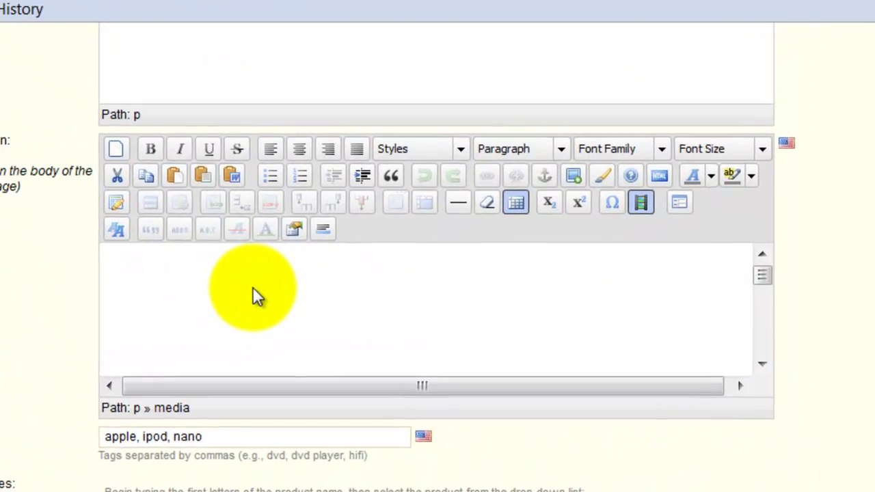
pyautogui.click(329, 278)
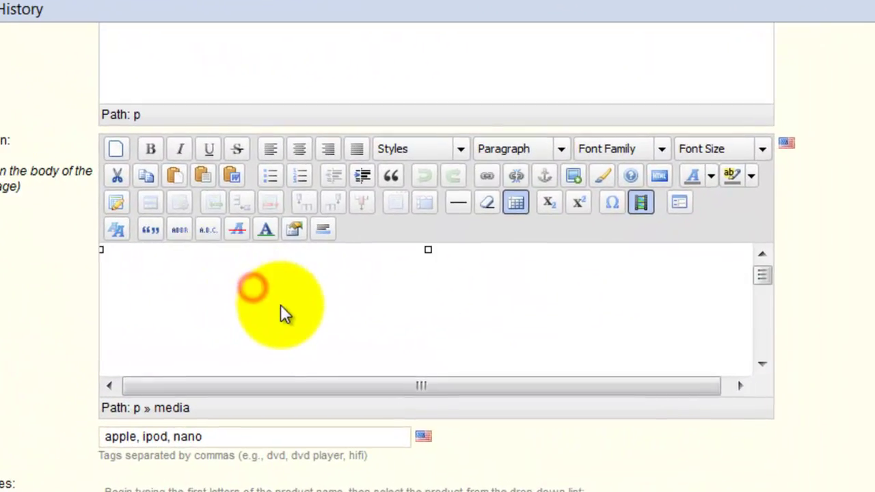
pyautogui.press('Delete')
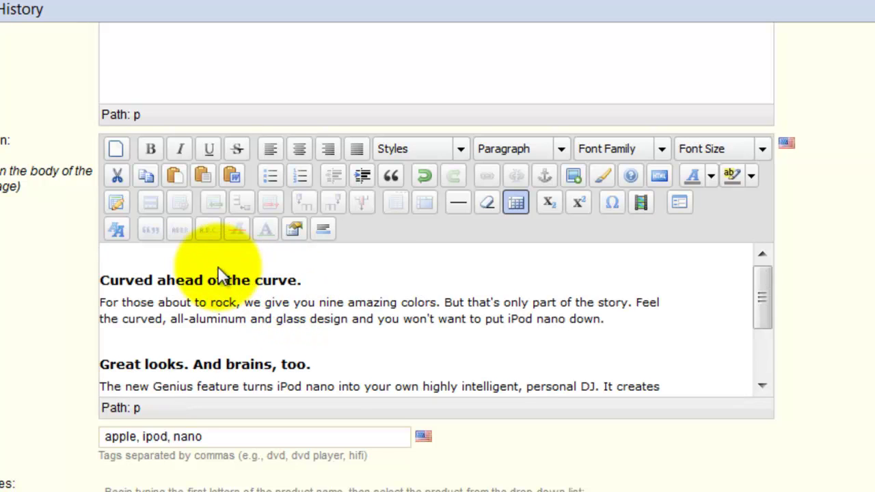
pyautogui.click(659, 174)
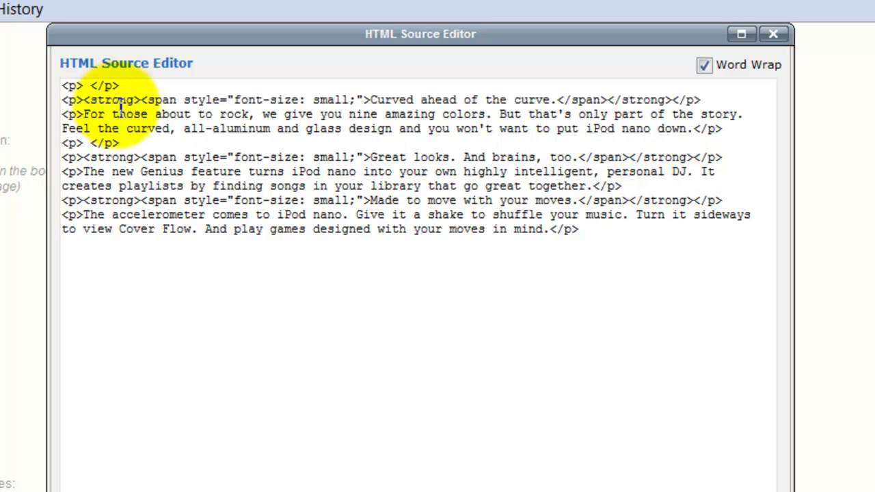
pyautogui.moveTo(141, 87); pyautogui.dragTo(9, 87)
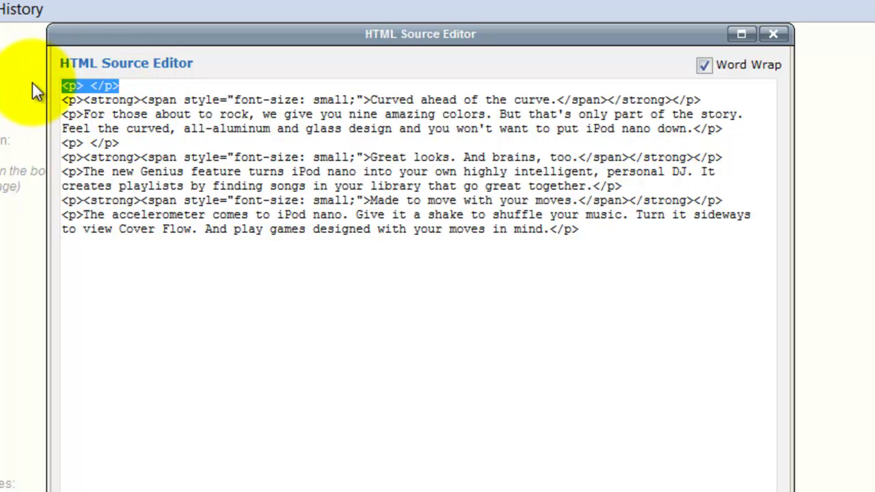
pyautogui.hotkey('ctrl', 'v')
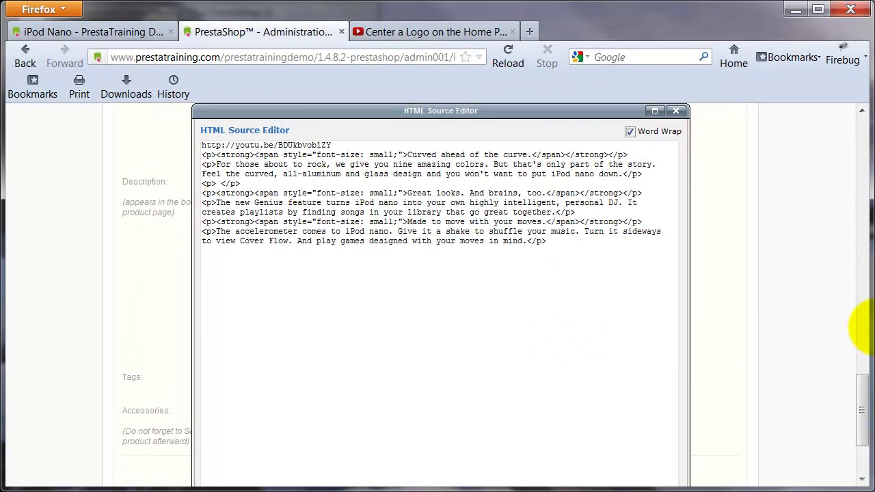
pyautogui.scroll(-3, 857, 393)
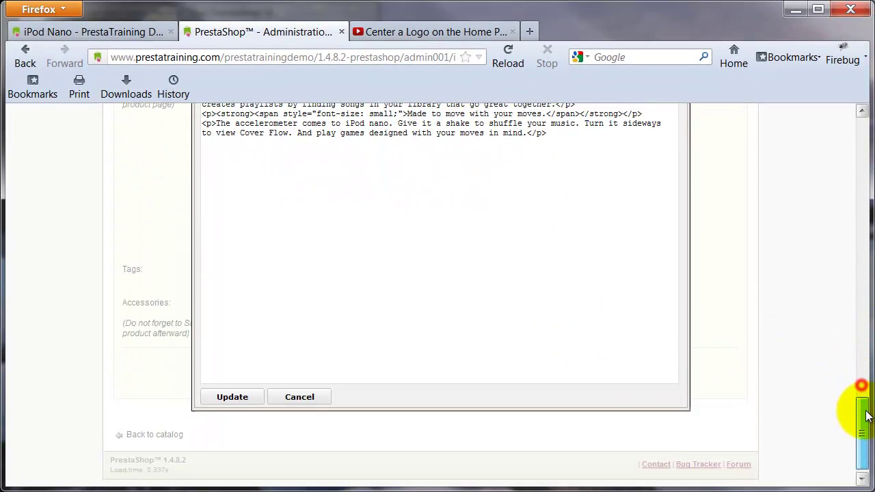
pyautogui.click(232, 388)
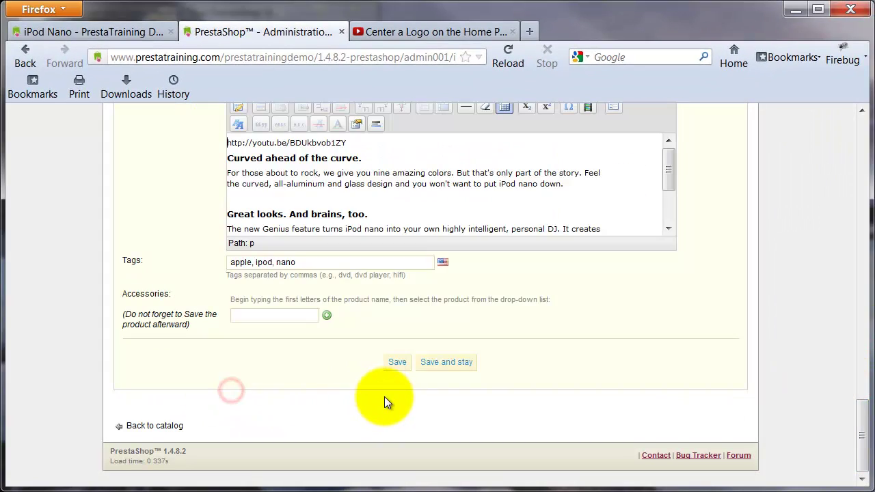
pyautogui.click(447, 365)
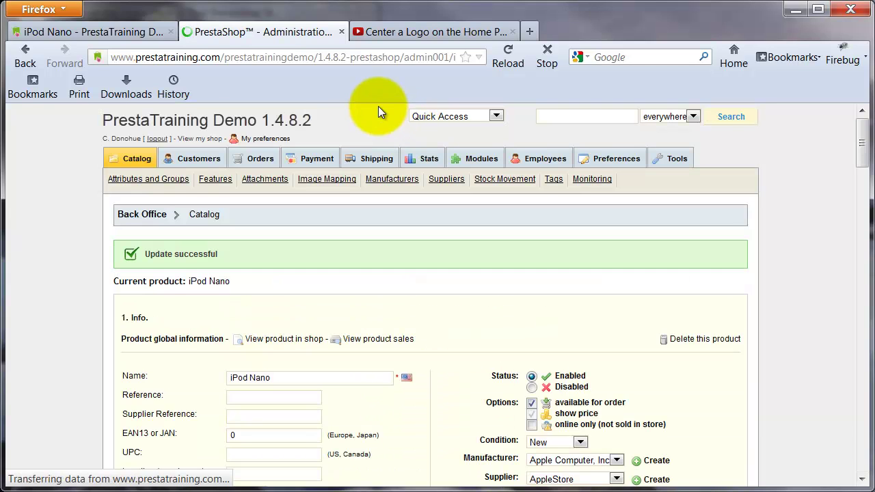
# Reload the iPod Nano storefront to check the plain-text YouTube link, then return to admin.
pyautogui.click(95, 32)
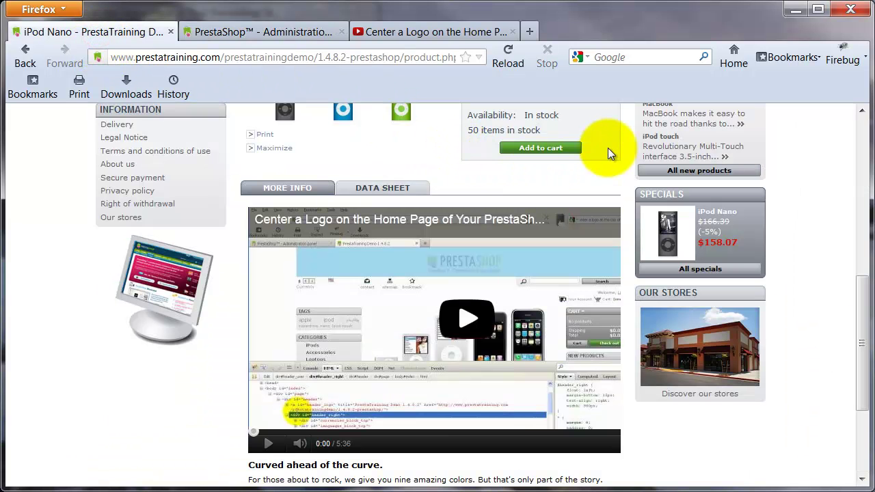
pyautogui.click(506, 55)
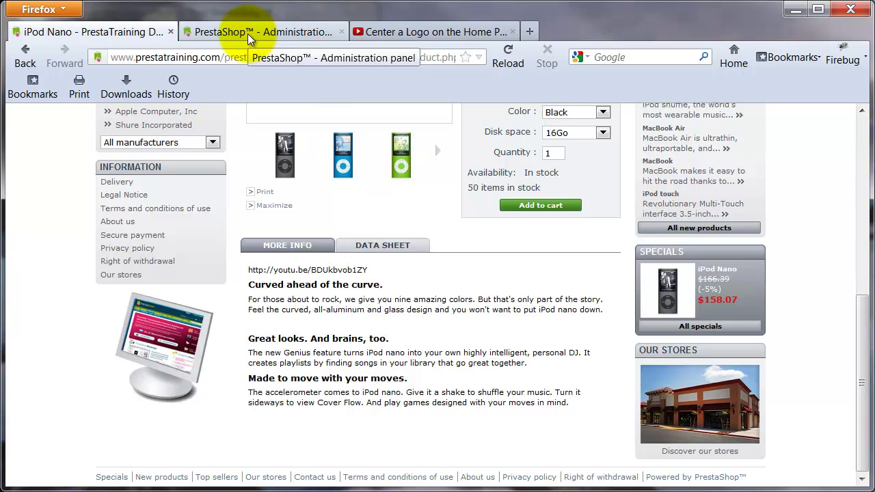
pyautogui.click(247, 33)
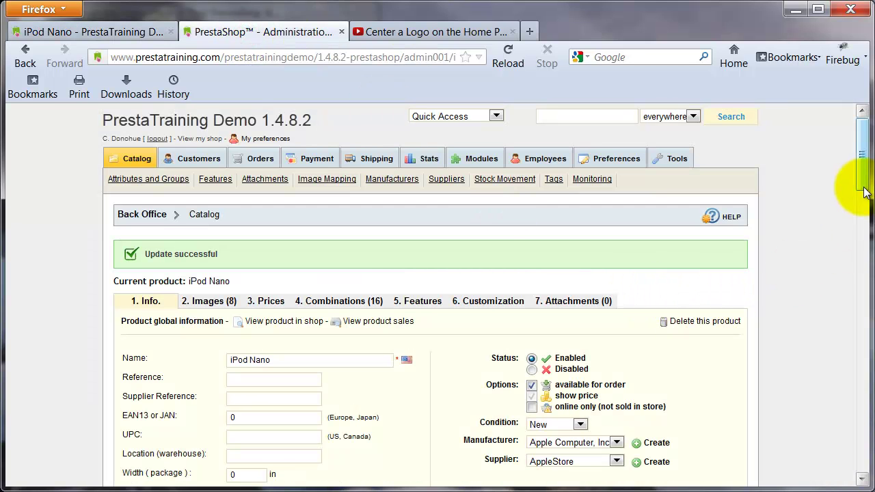
# Delete the youtu.be link line and its empty line, then check the HTML source.
pyautogui.moveTo(862, 155); pyautogui.dragTo(862, 400)
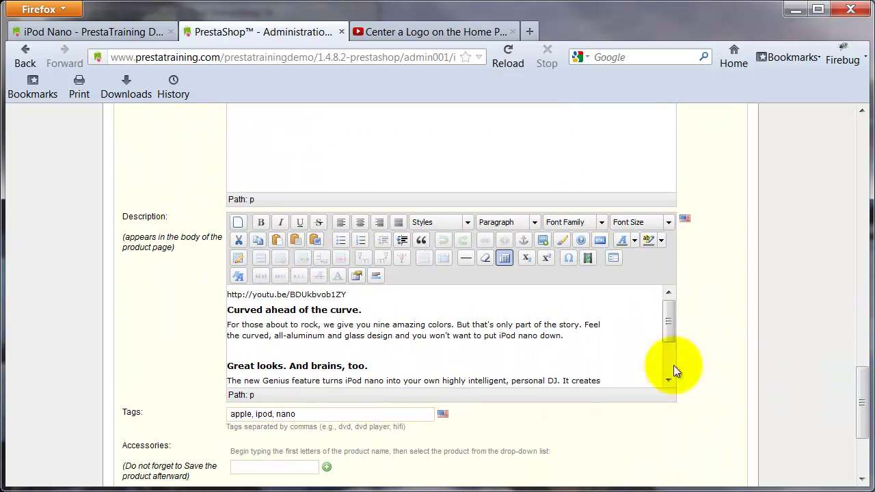
pyautogui.doubleClick(350, 295)
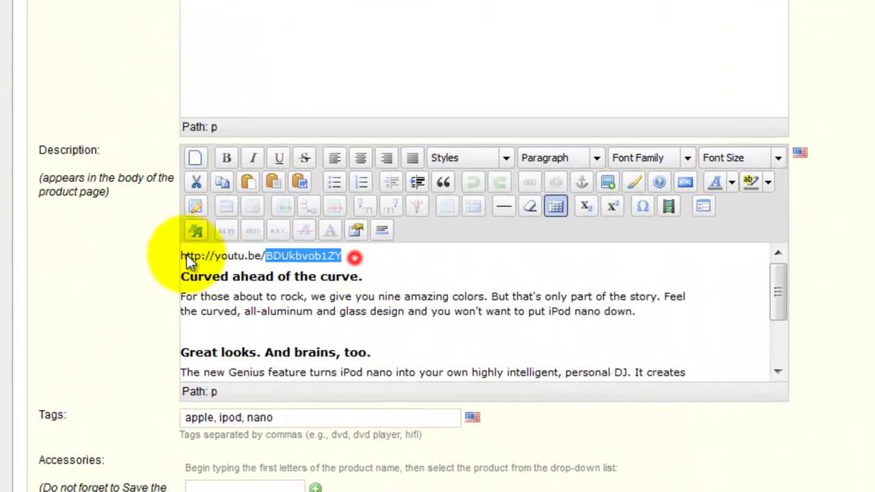
pyautogui.moveTo(186, 255); pyautogui.dragTo(369, 263)
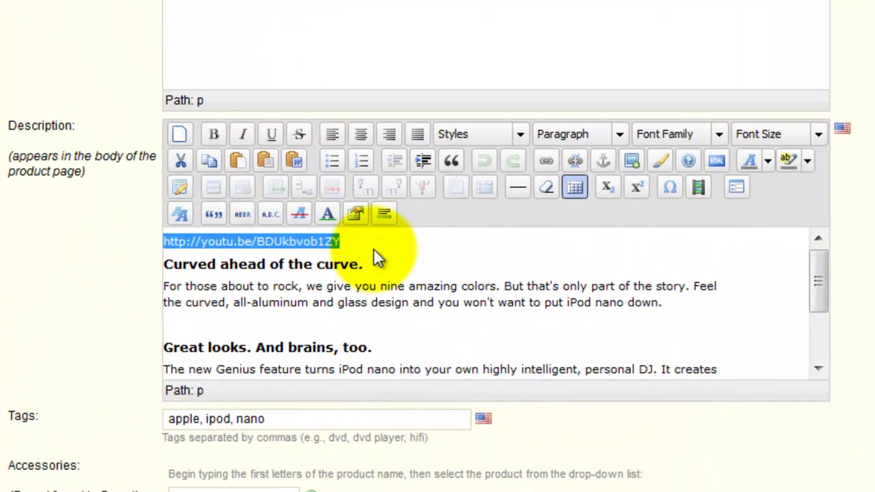
pyautogui.press('Delete')
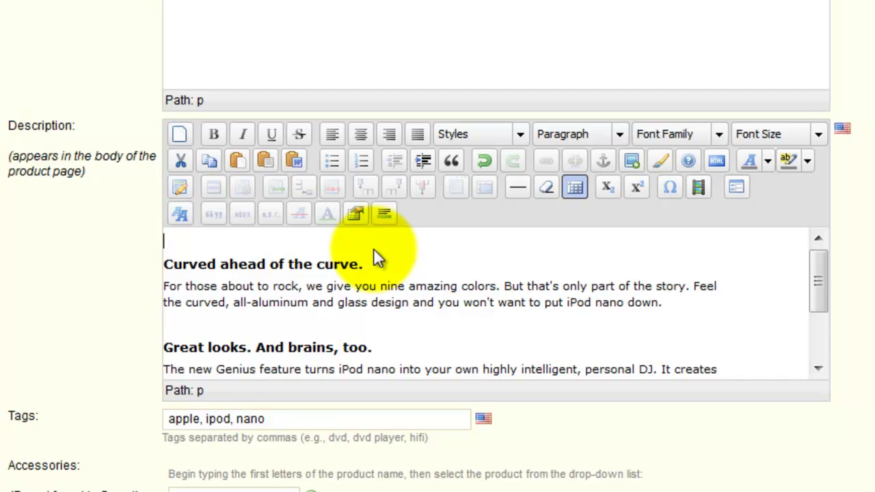
pyautogui.press('Delete')
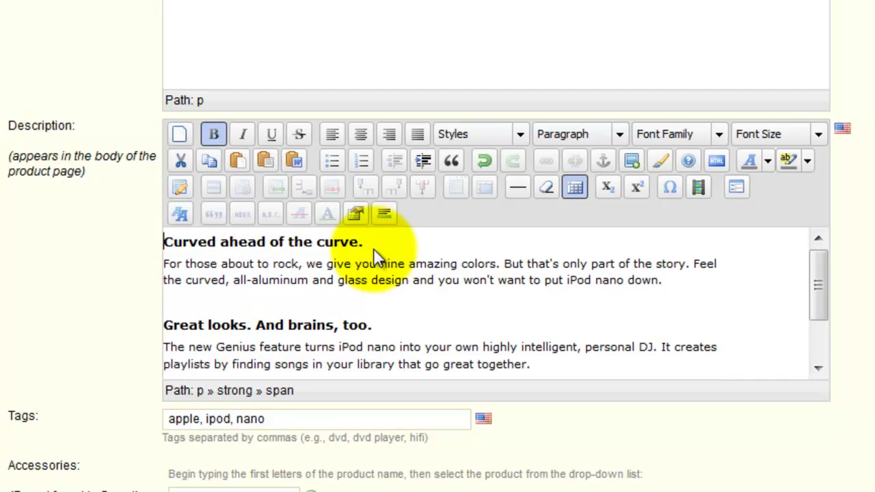
pyautogui.click(718, 162)
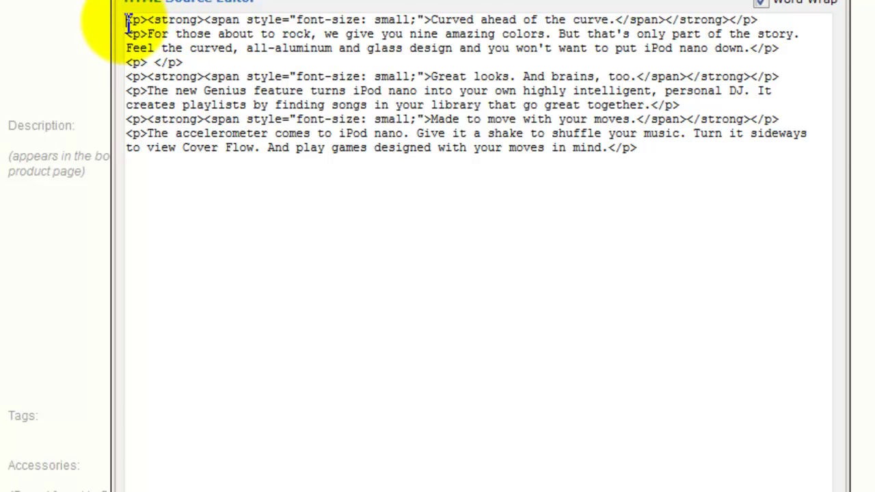
pyautogui.click(820, 2)
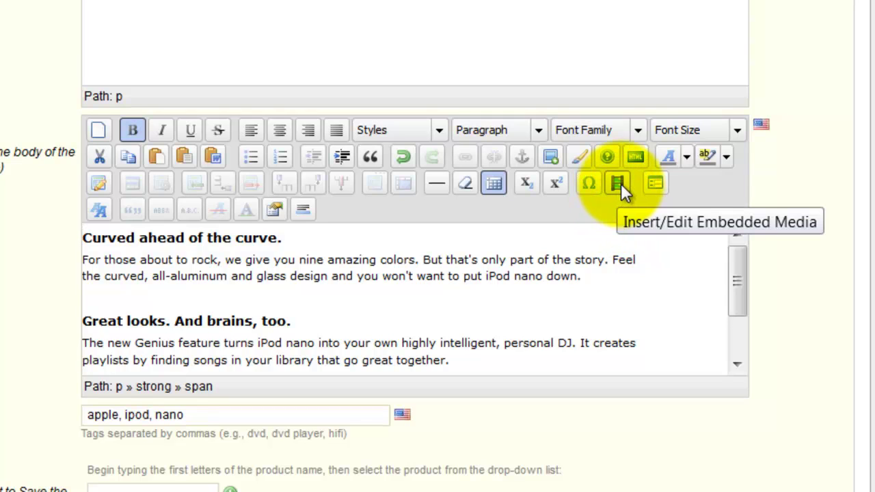
# Open the Insert/Edit Embedded Media dialog and look through the media type list.
pyautogui.click(617, 183)
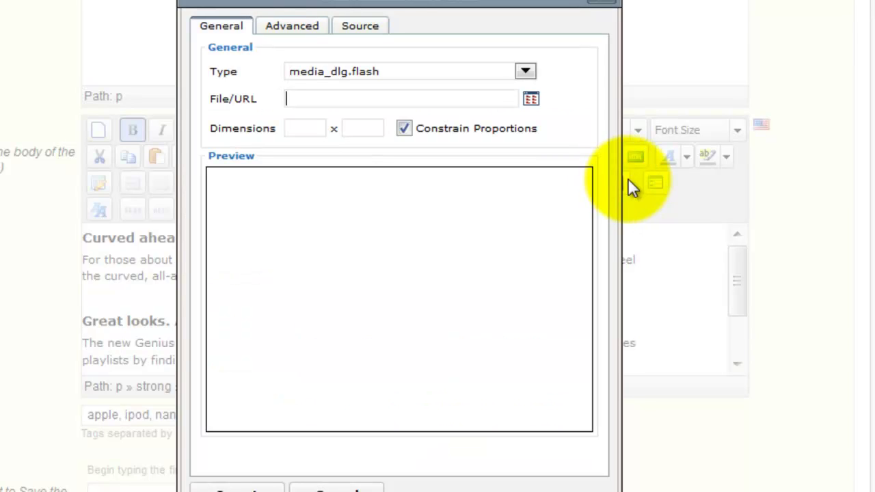
pyautogui.click(239, 98)
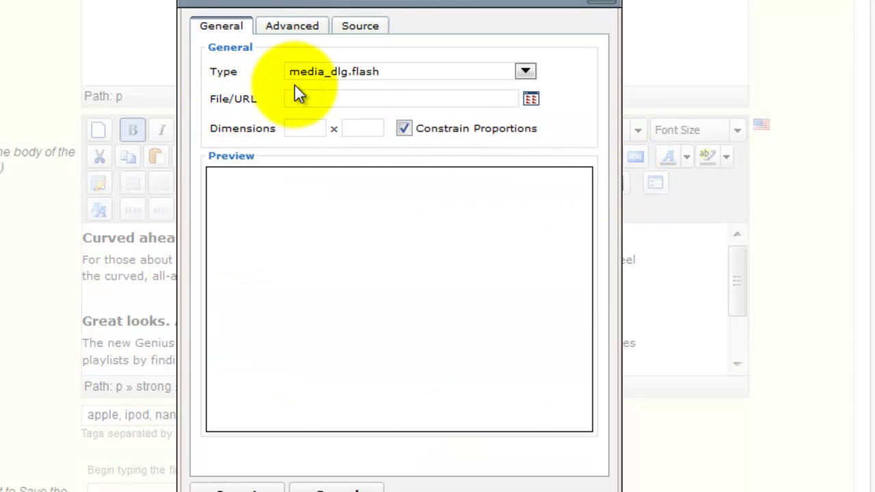
pyautogui.click(524, 71)
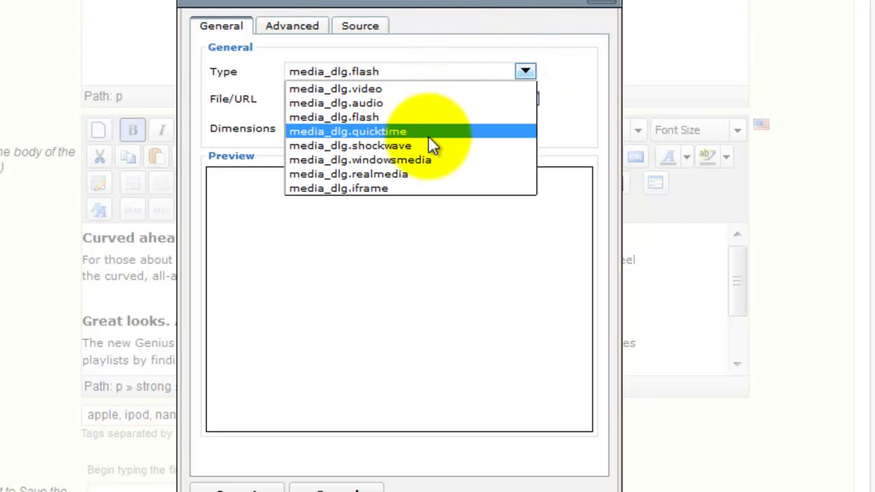
pyautogui.click(559, 75)
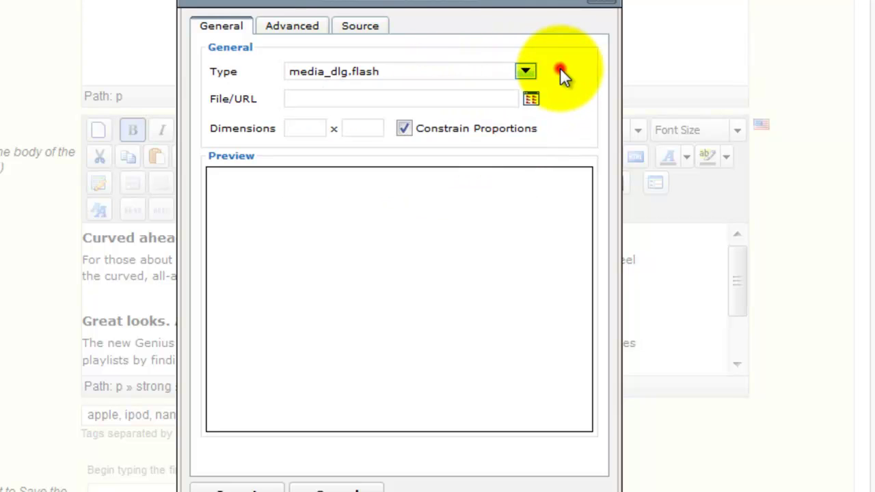
# Paste the video link into the File/URL field, closing the file browser unused.
pyautogui.rightClick(299, 99)
pyautogui.click(363, 191)
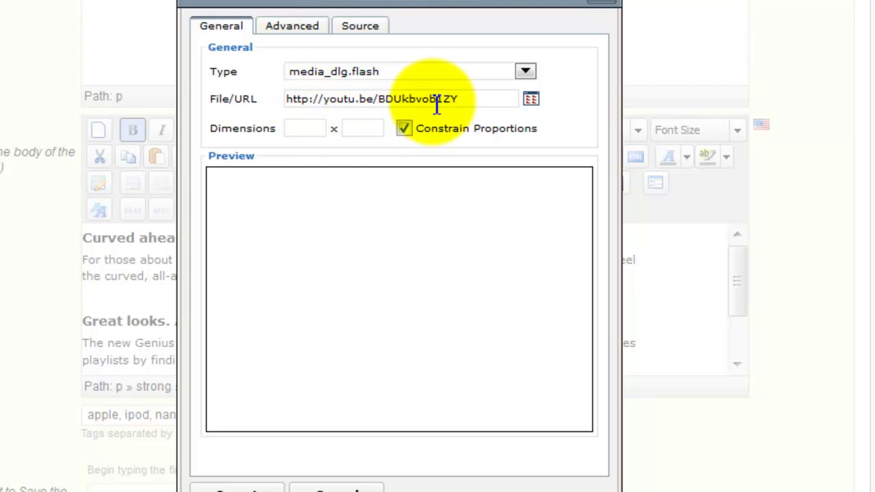
pyautogui.click(532, 101)
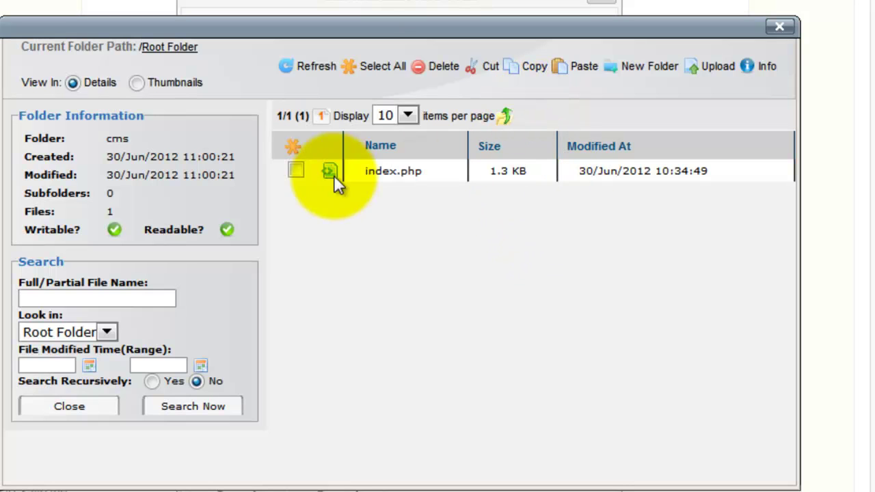
pyautogui.click(779, 26)
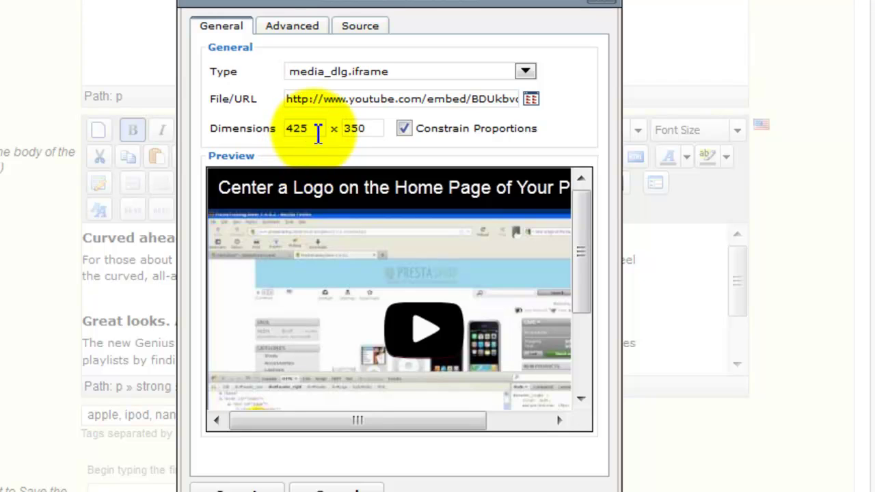
# Change the media width to 533 so the height becomes 439, then view the iframe embed code.
pyautogui.moveTo(312, 130); pyautogui.dragTo(256, 131)
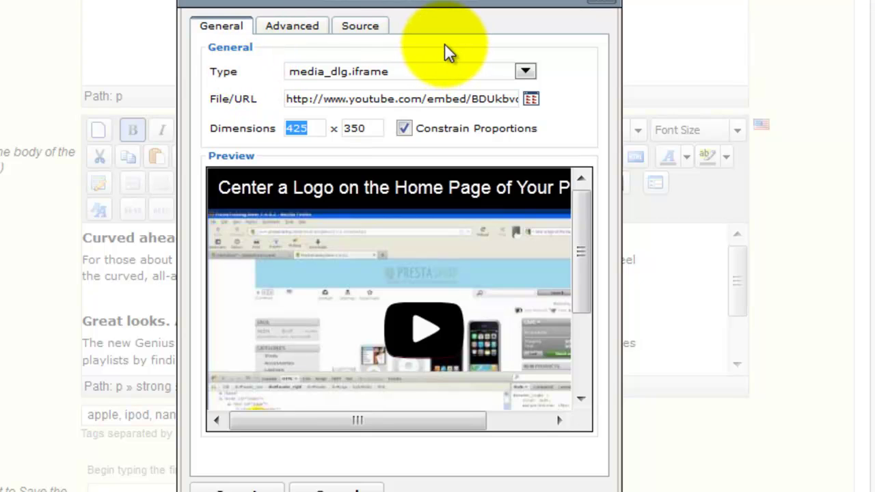
pyautogui.write('533')
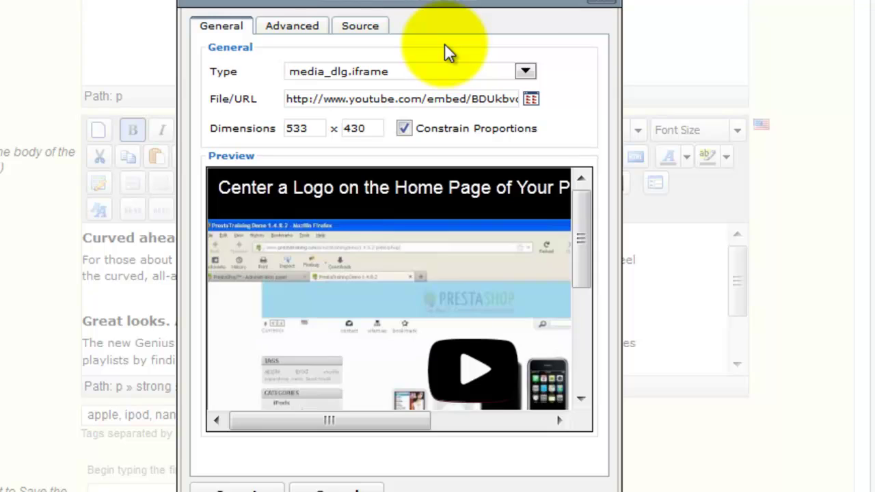
pyautogui.press('Tab')
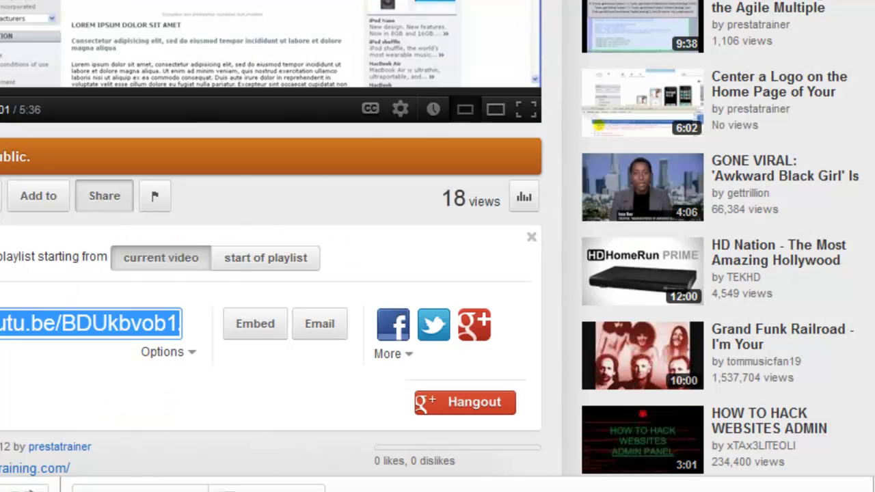
pyautogui.click(252, 328)
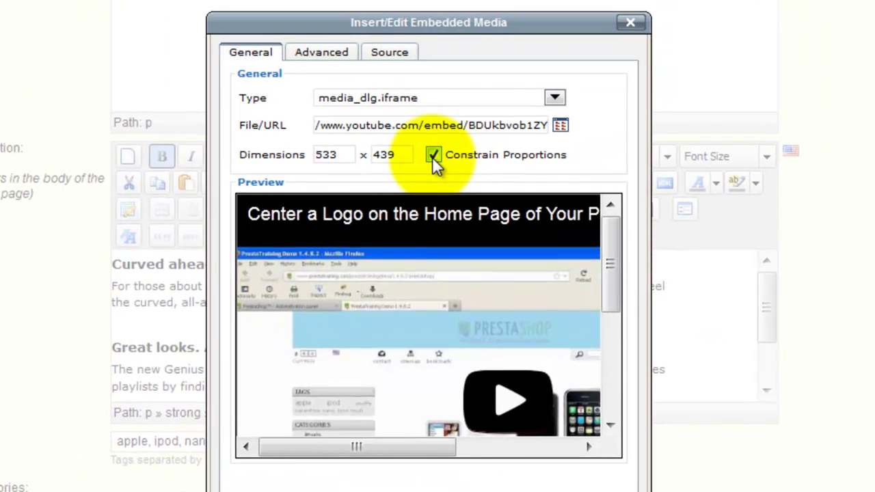
# Unlock proportions, set the video height to 300 for a 533 x 300 size, and insert it.
pyautogui.click(432, 156)
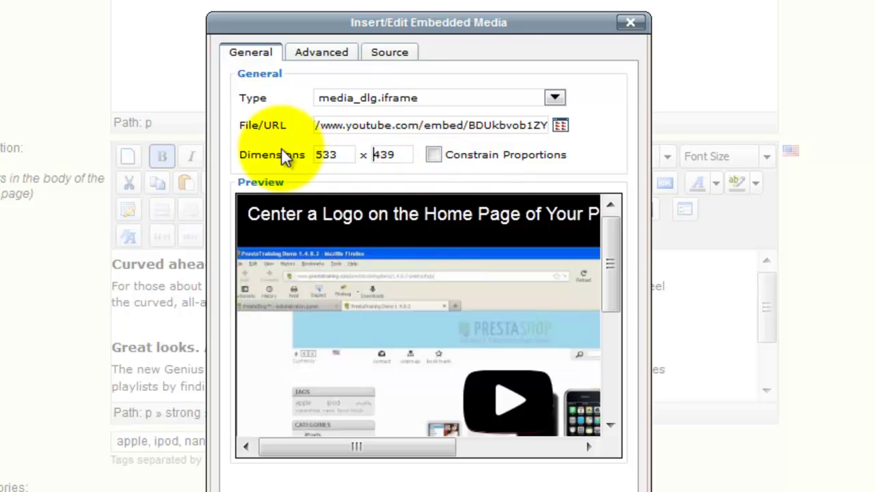
pyautogui.click(345, 156)
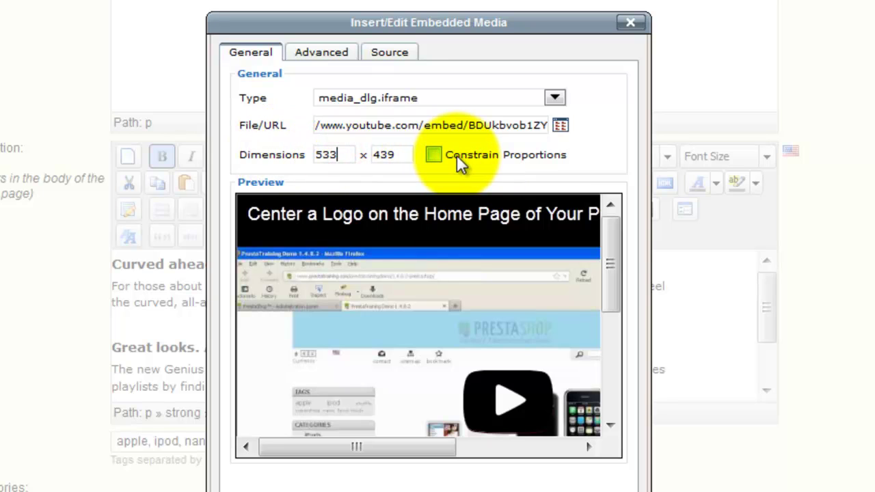
pyautogui.press('Tab')
pyautogui.write('300')
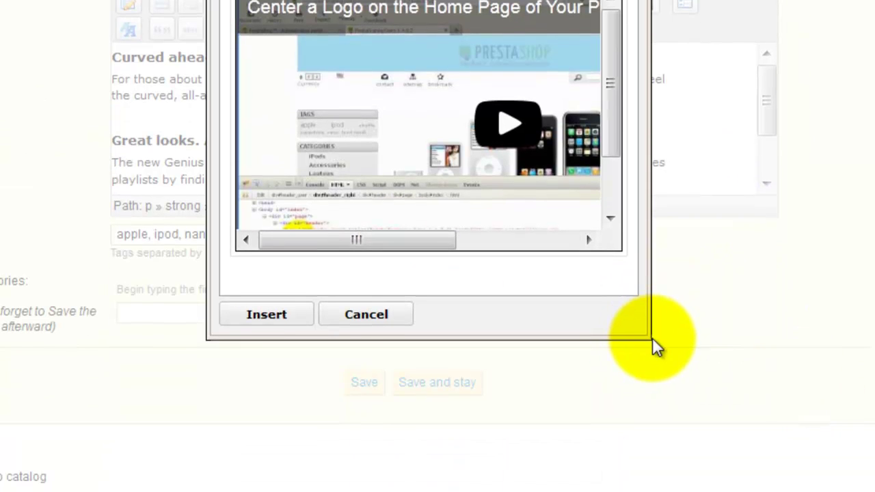
pyautogui.moveTo(651, 339); pyautogui.dragTo(851, 271)
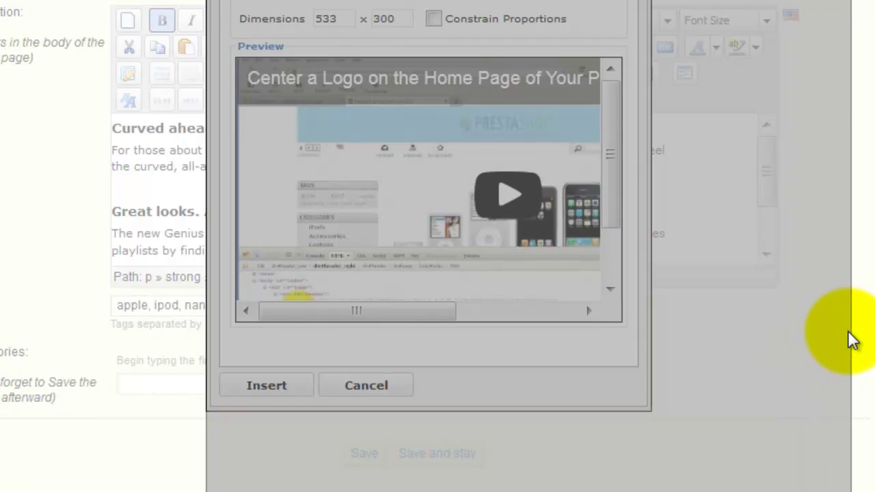
pyautogui.moveTo(850, 340); pyautogui.dragTo(848, 336)
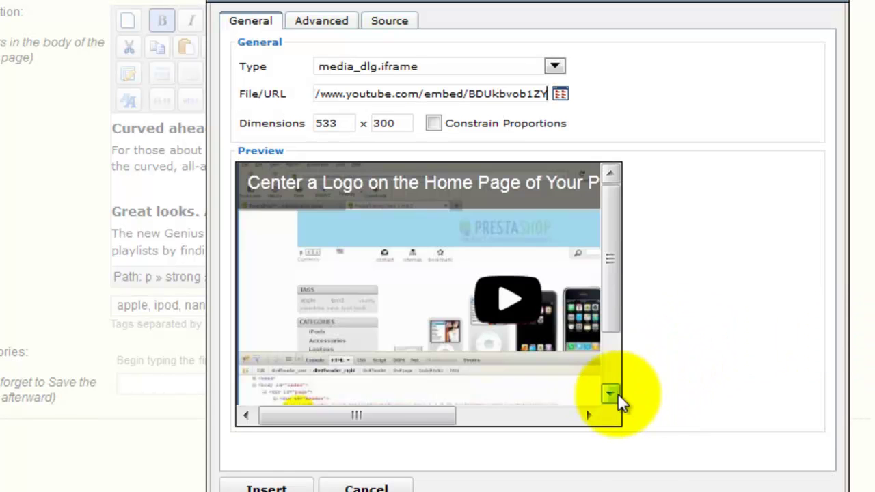
pyautogui.moveTo(854, 484); pyautogui.dragTo(657, 479)
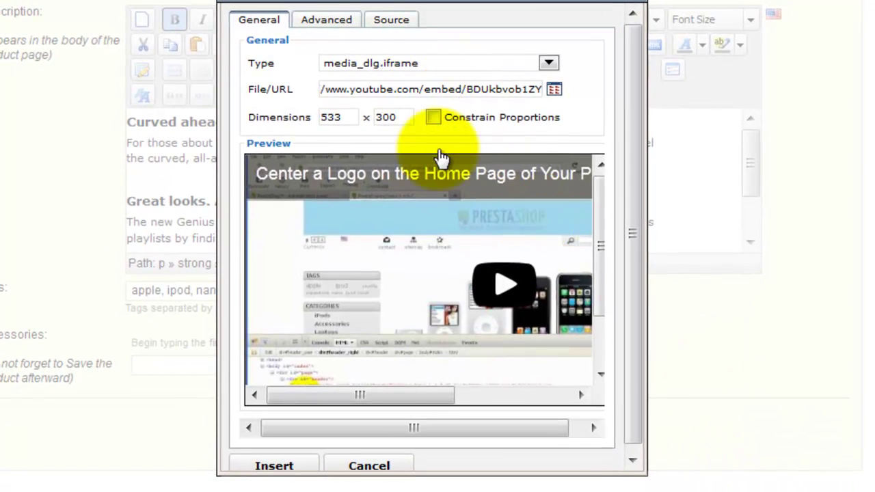
pyautogui.click(272, 466)
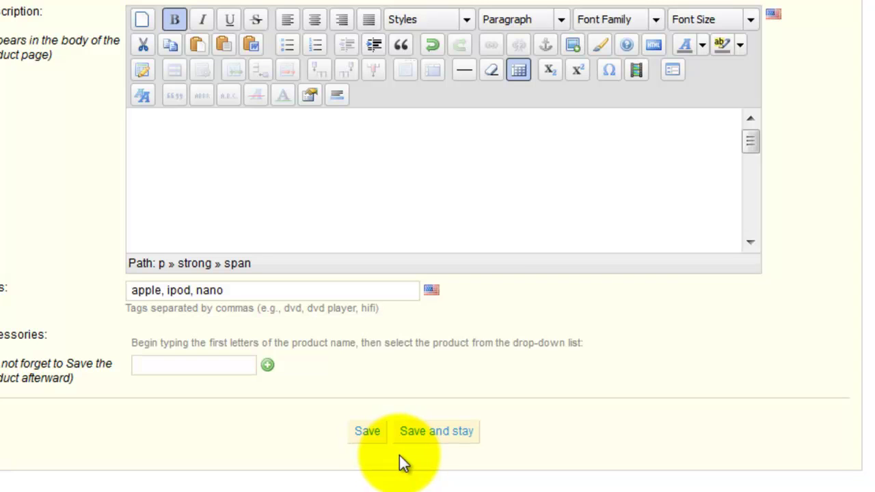
# Save the iPod Nano product with the inserted video and go to the shop's iPod Nano page.
pyautogui.click(273, 183)
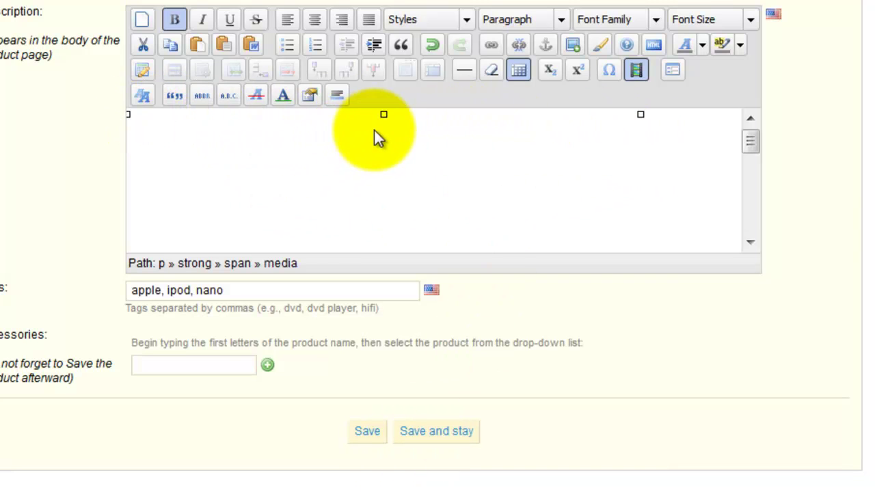
pyautogui.moveTo(753, 143); pyautogui.dragTo(722, 197)
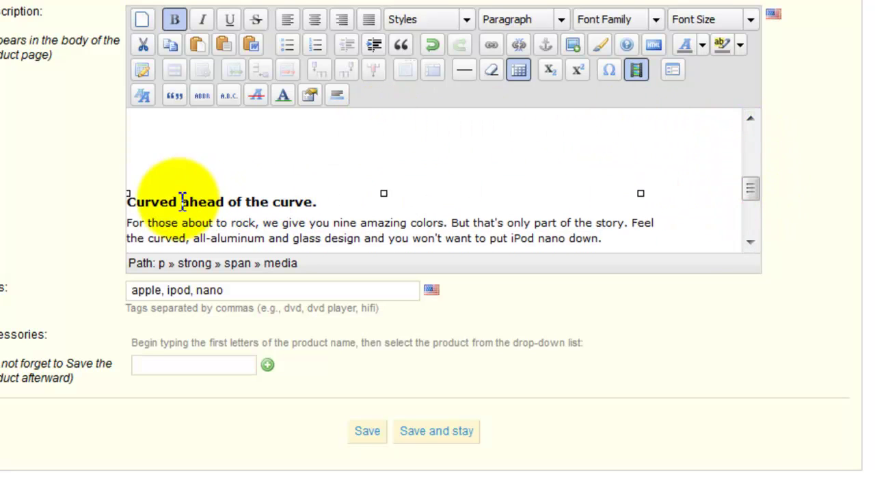
pyautogui.click(432, 431)
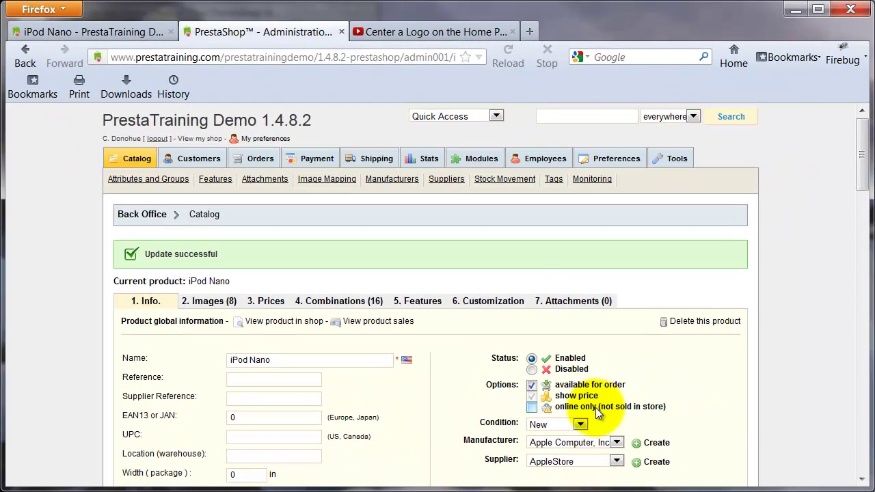
pyautogui.click(104, 27)
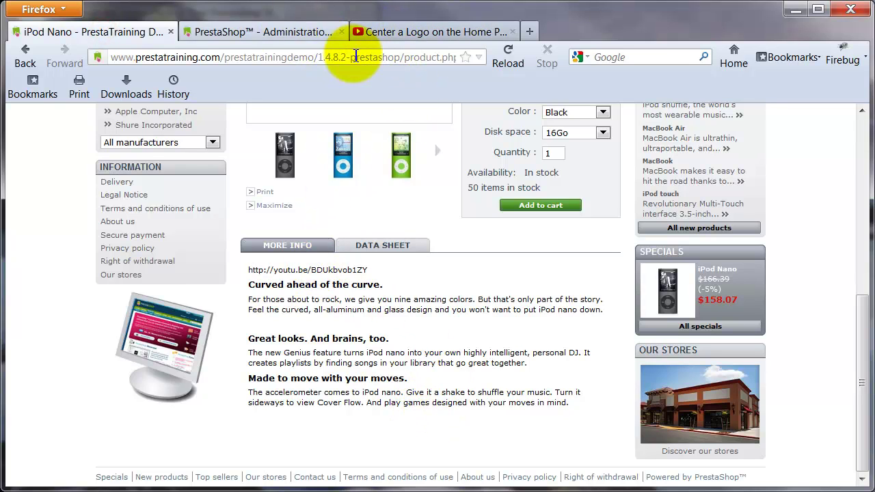
# Reload the iPod Nano page, then play and pause the embedded YouTube video.
pyautogui.click(505, 64)
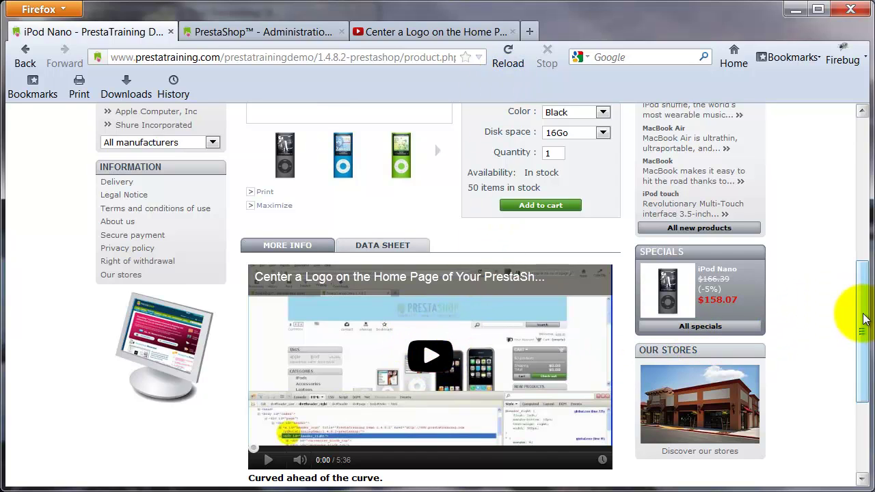
pyautogui.moveTo(860, 311); pyautogui.dragTo(861, 356)
pyautogui.click(421, 249)
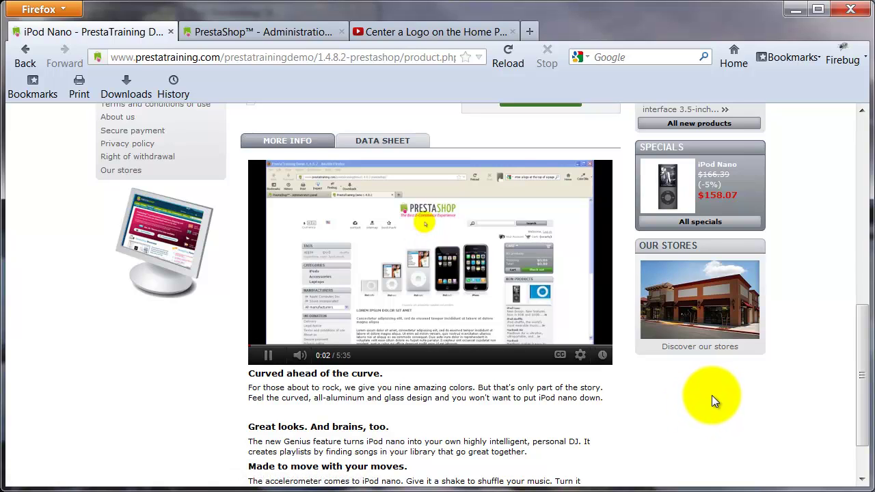
pyautogui.click(269, 357)
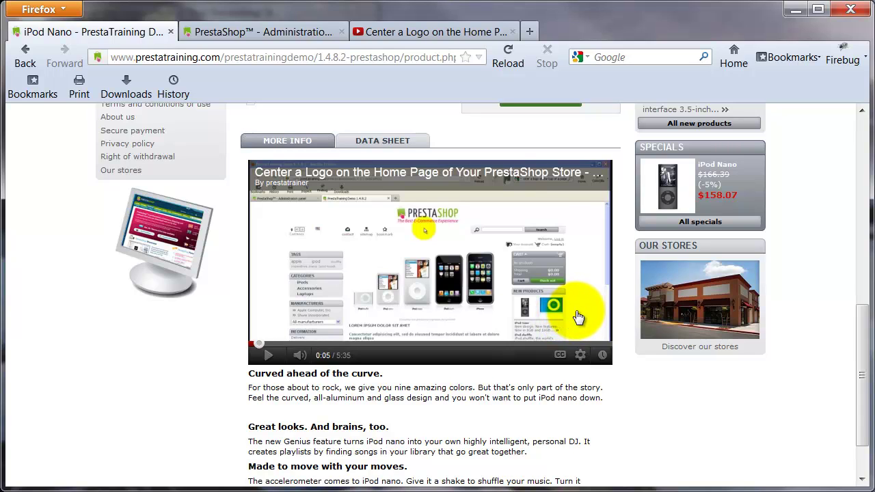
# In the admin Description, review the video's embedded media settings and type list without changing anything.
pyautogui.click(250, 29)
pyautogui.moveTo(863, 160); pyautogui.dragTo(862, 410)
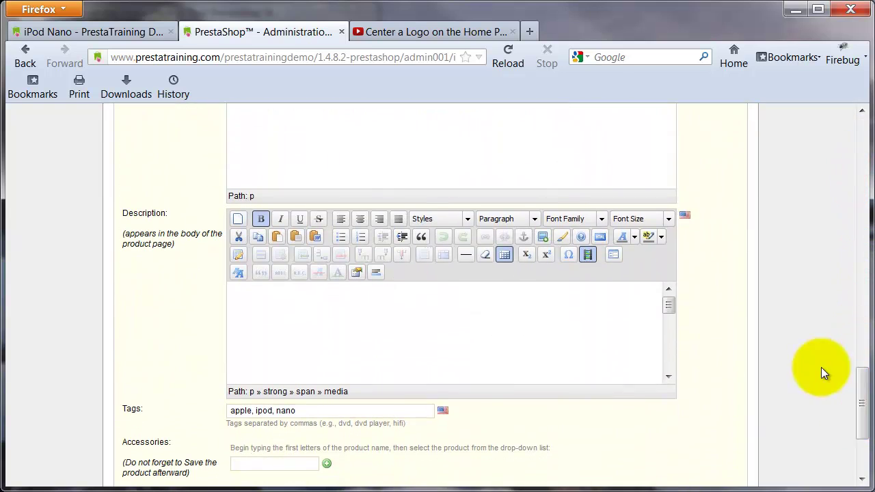
pyautogui.click(348, 318)
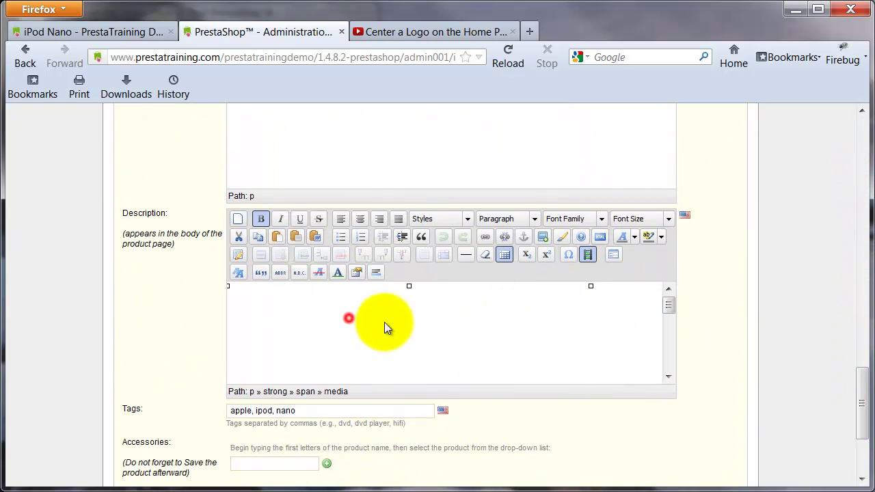
pyautogui.click(584, 257)
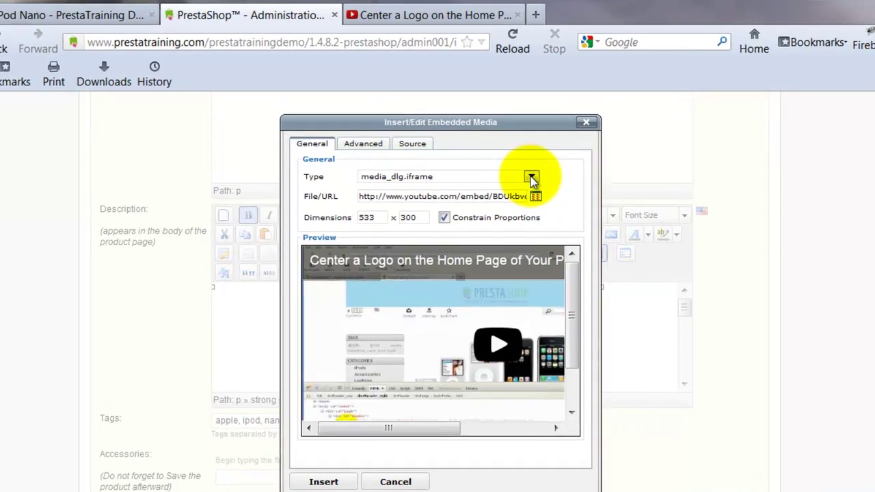
pyautogui.click(525, 182)
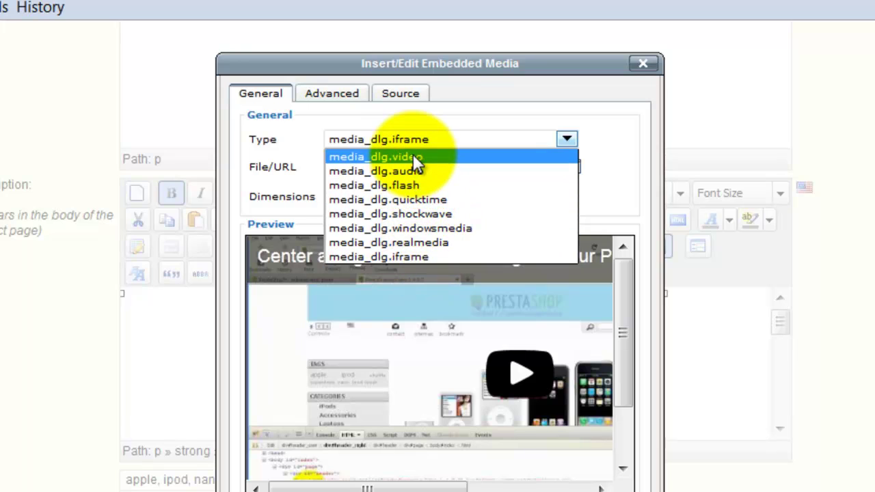
pyautogui.click(566, 139)
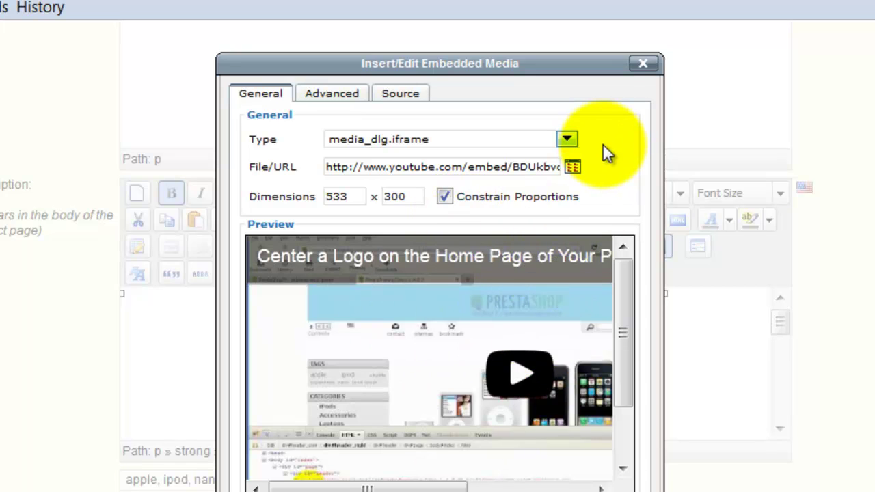
pyautogui.click(644, 66)
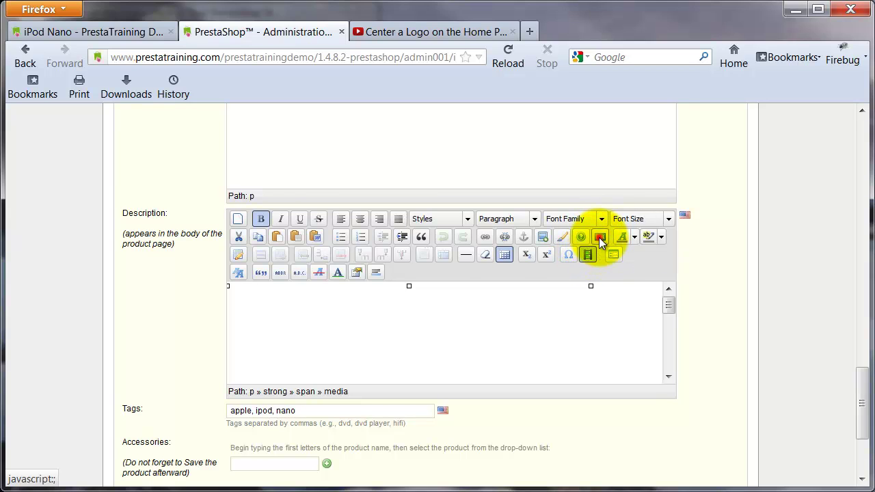
# Check the description's iframe code in the HTML source, then return to the shop's iPod Nano page.
pyautogui.click(598, 237)
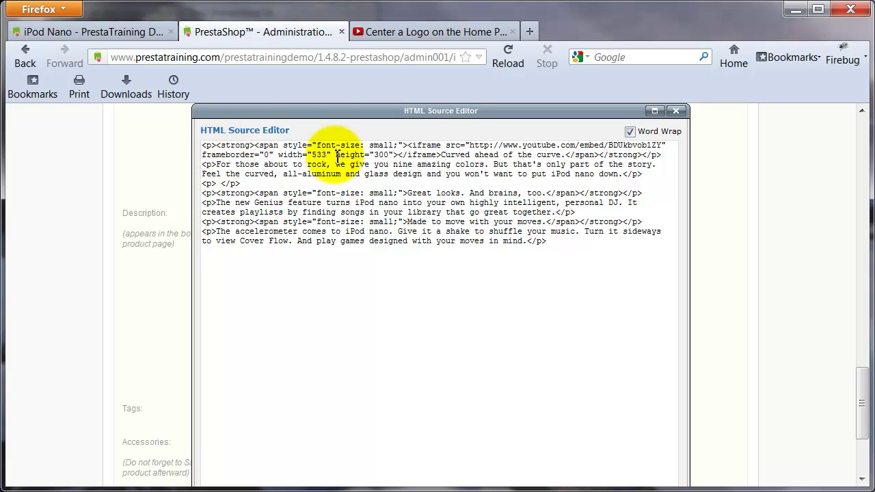
pyautogui.click(676, 110)
pyautogui.click(99, 31)
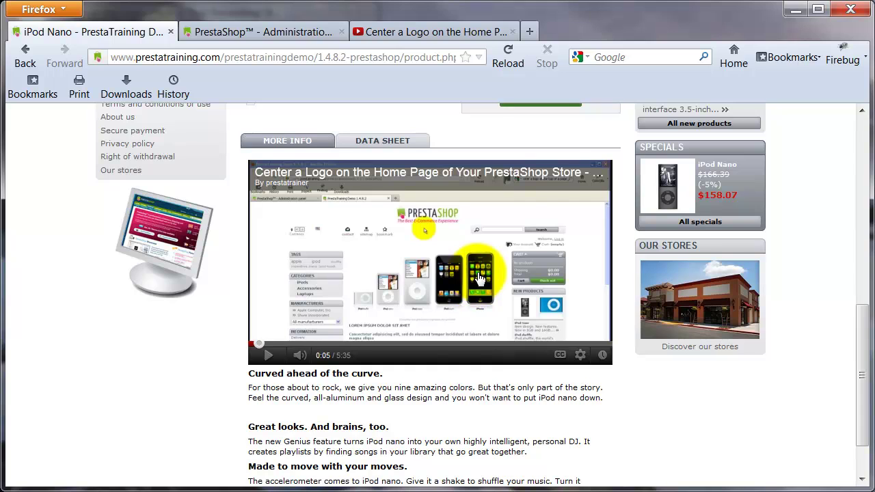
pyautogui.moveTo(861, 376); pyautogui.dragTo(863, 272)
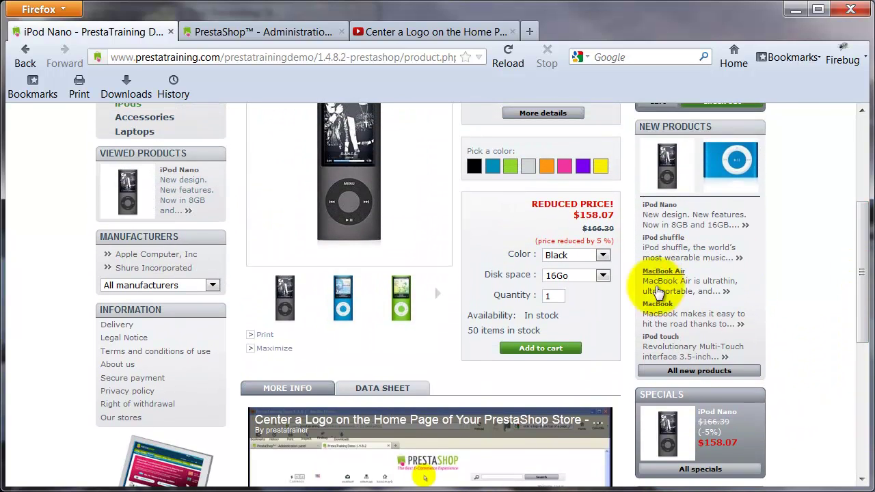